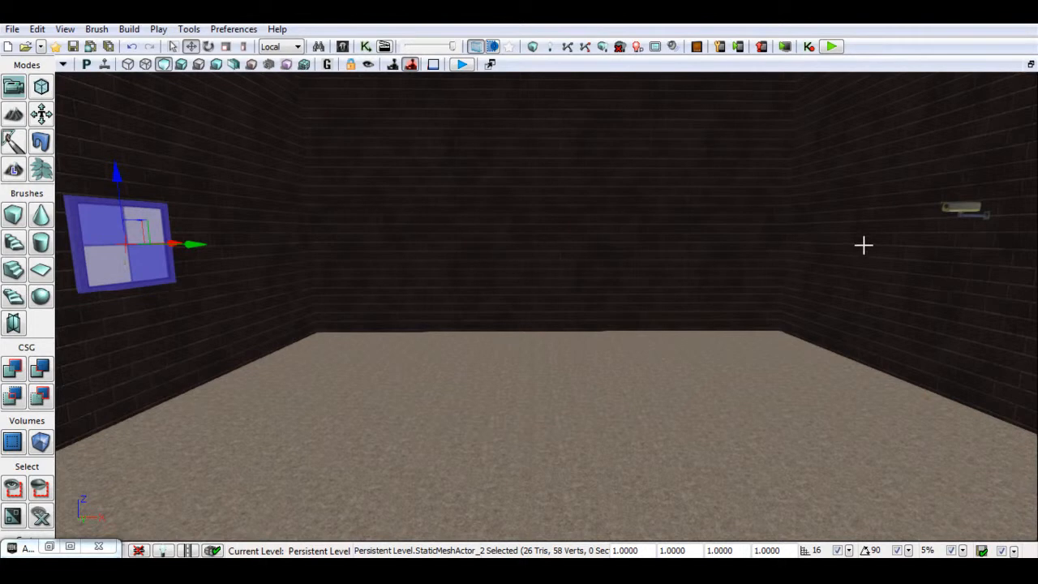
Add a SceneCapture2DActor from the Uncategorized actor classes to the room's floor.
left_click(972, 208)
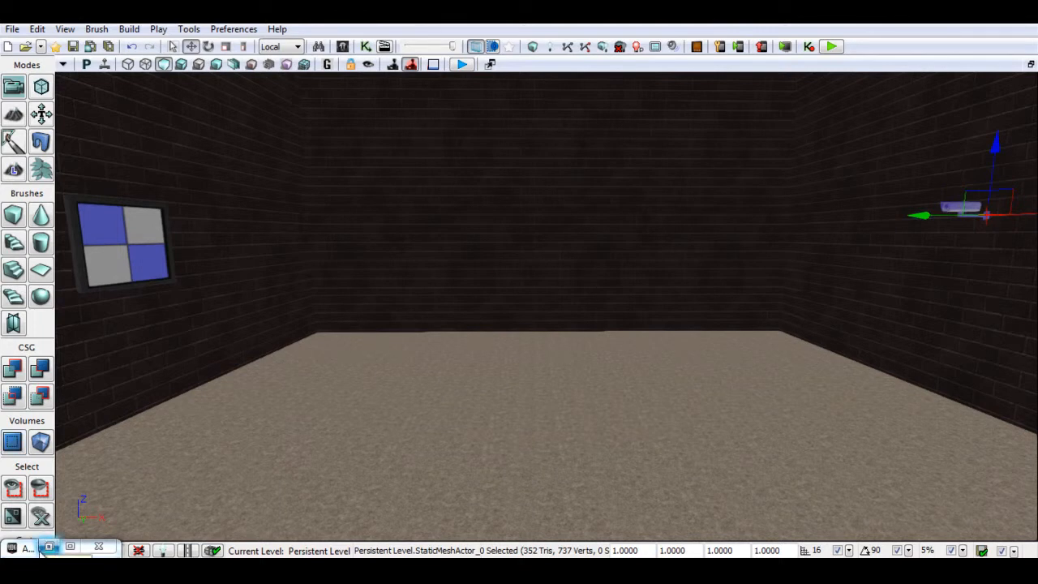
left_click(49, 548)
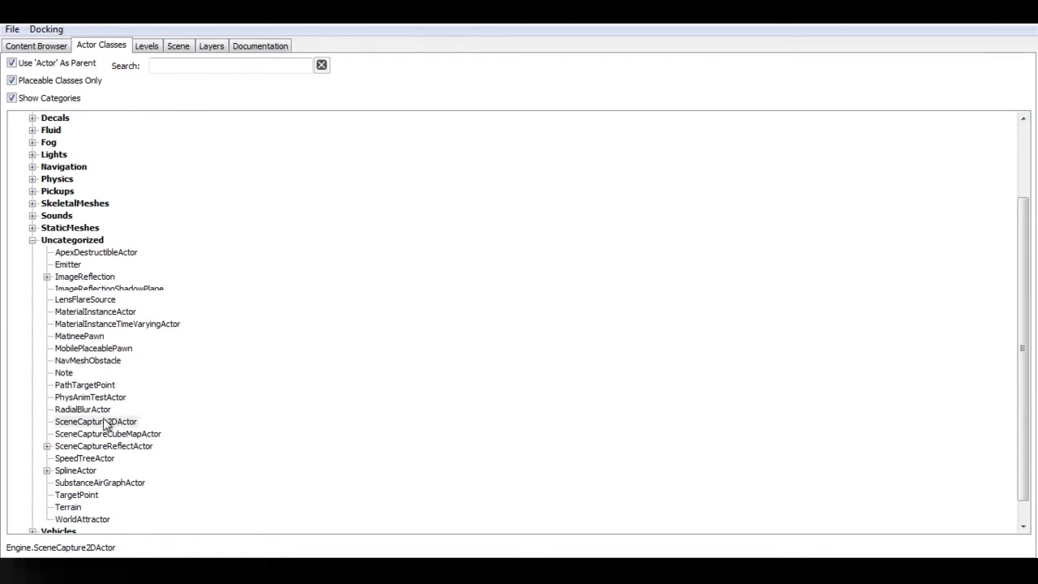
left_click(125, 422)
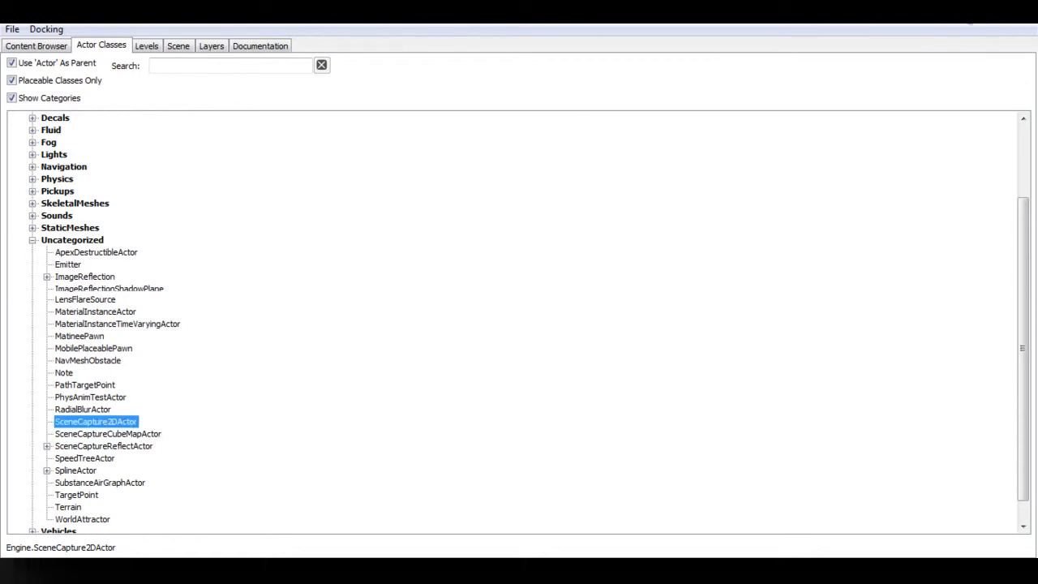
left_click(968, 17)
right_click(715, 392)
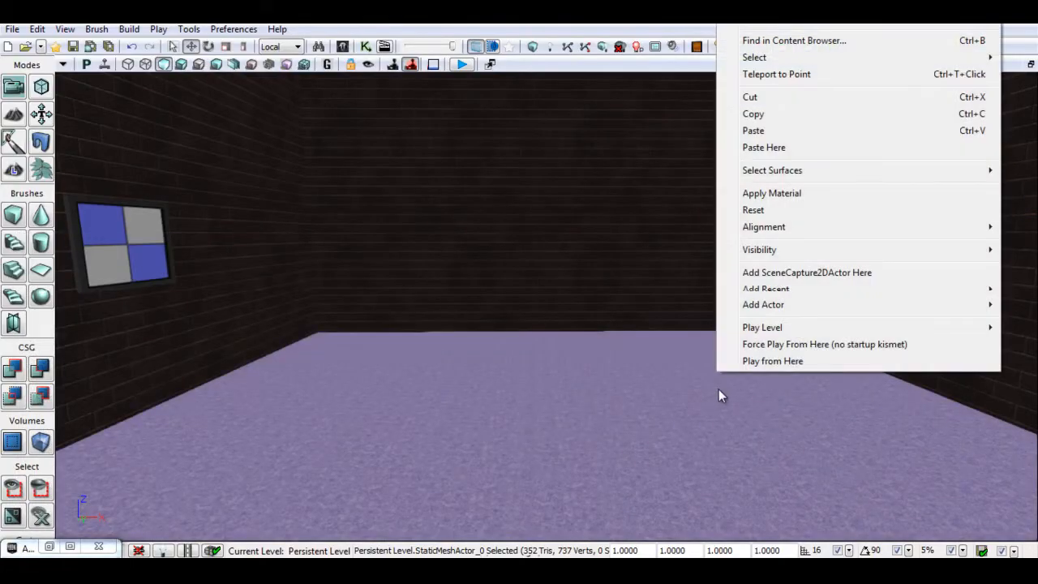
left_click(763, 271)
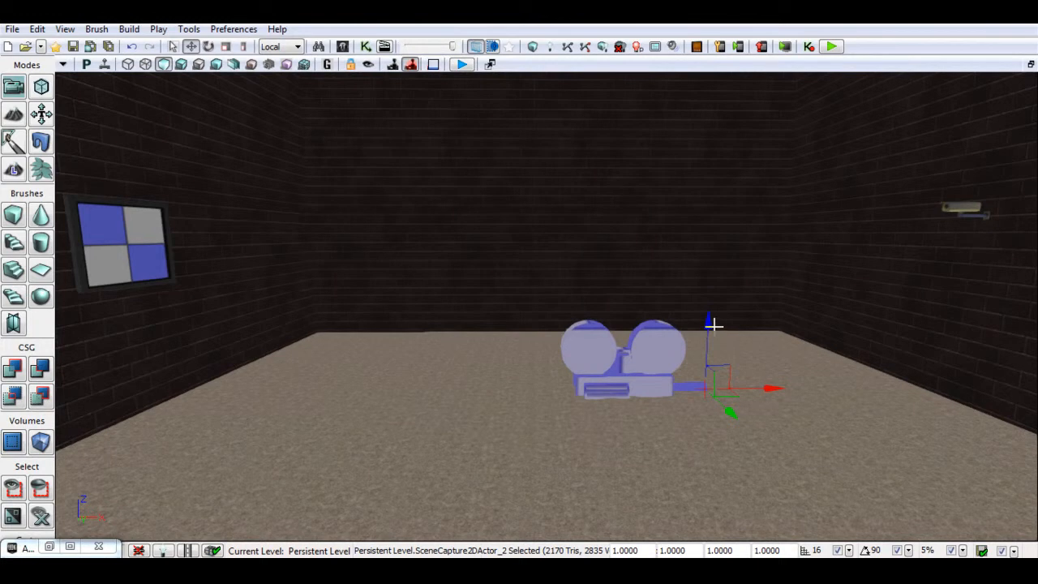
Raise the scene capture actor to about the wall camera's height and rotate it around to face the wall with the monitor.
left_click_drag(708, 319, 714, 148)
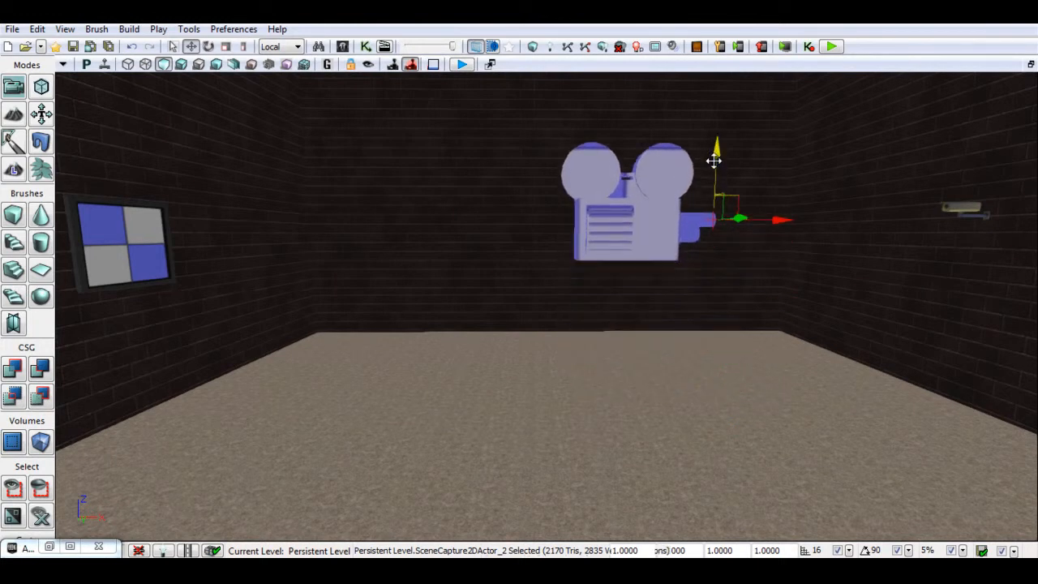
key("space")
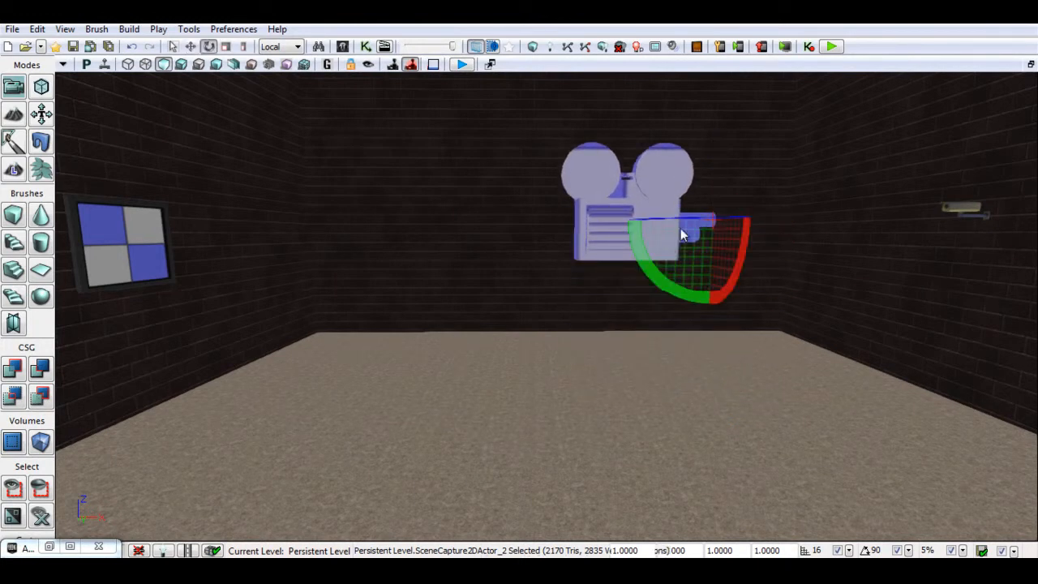
left_click_drag(702, 219, 63, 357)
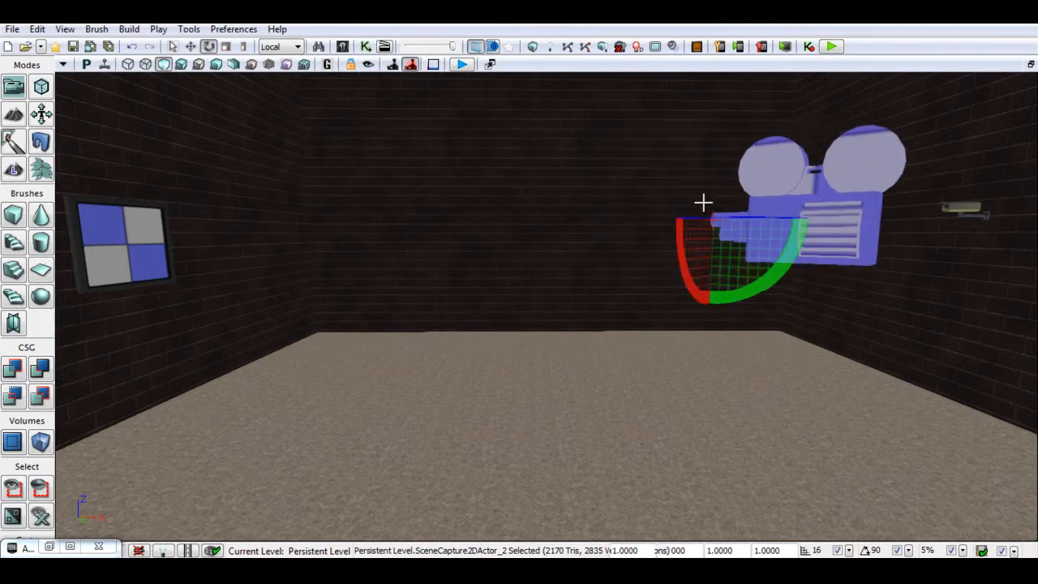
Move the scene capture actor over to the wall-mounted security camera and fine-tune its angle, height and sideways position.
left_click_drag(738, 218, 805, 218)
key("space")
key("space")
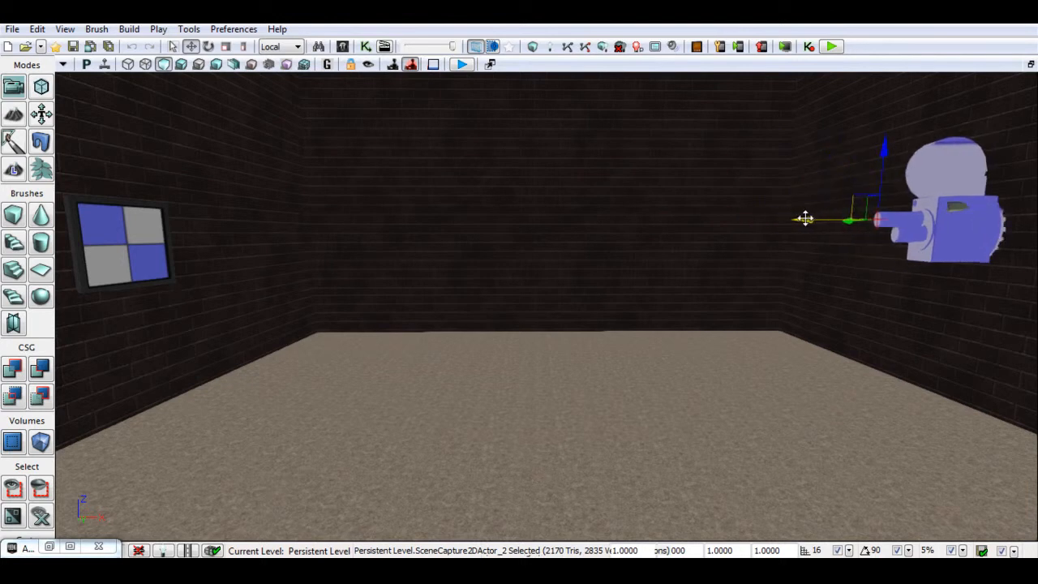
left_click_drag(883, 148, 890, 120)
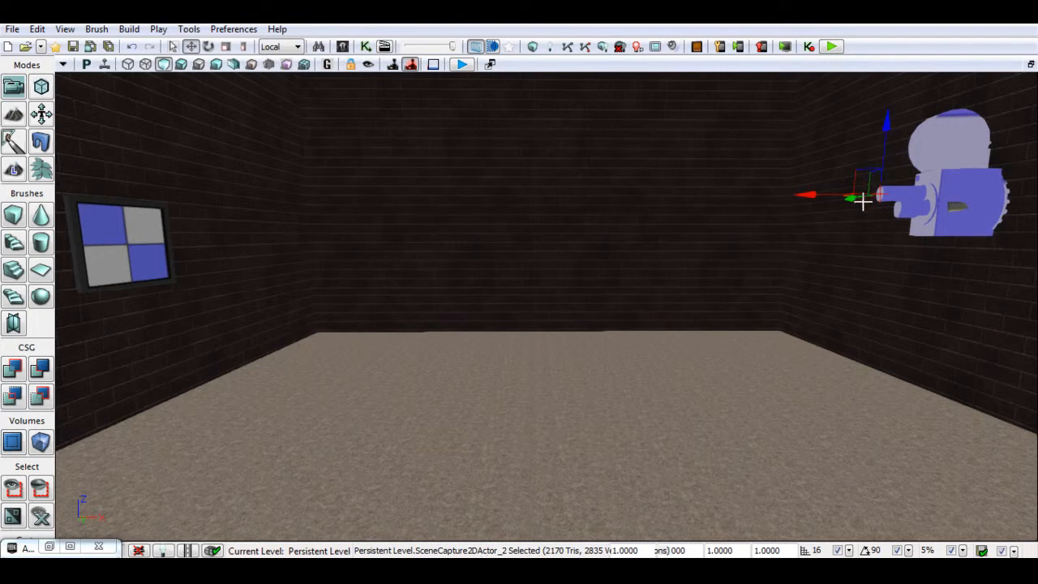
left_click_drag(853, 204, 860, 204)
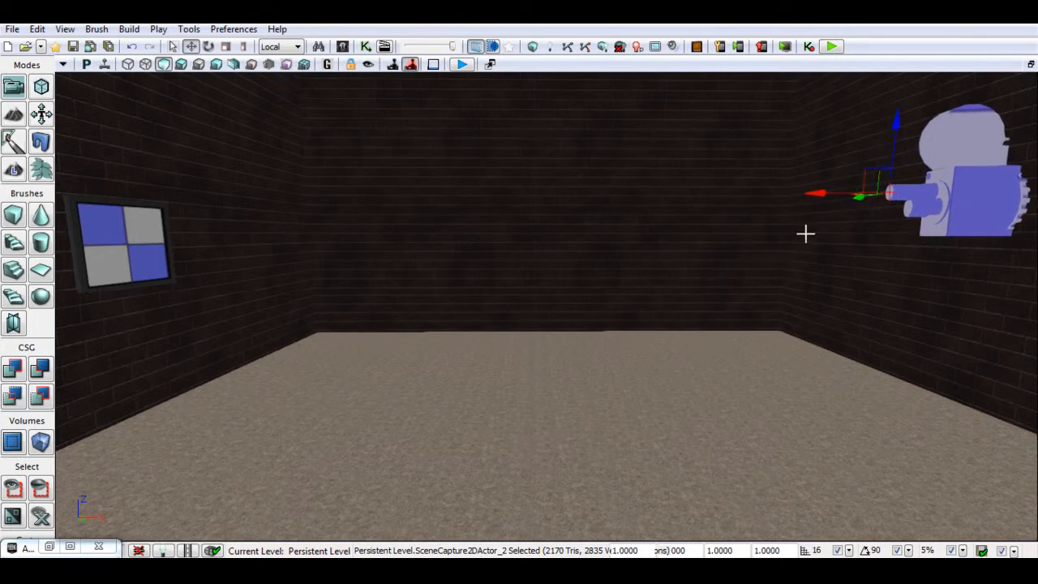
Create a TextureRenderTarget2D named Cam1 in the screens group of the CamTut package, replacing the existing object.
left_click(51, 548)
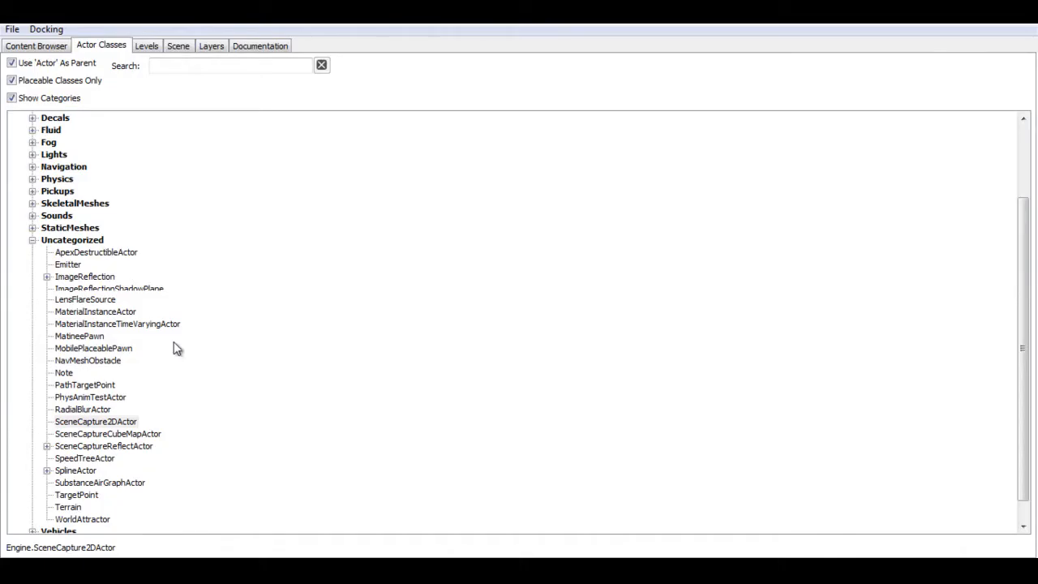
left_click(63, 48)
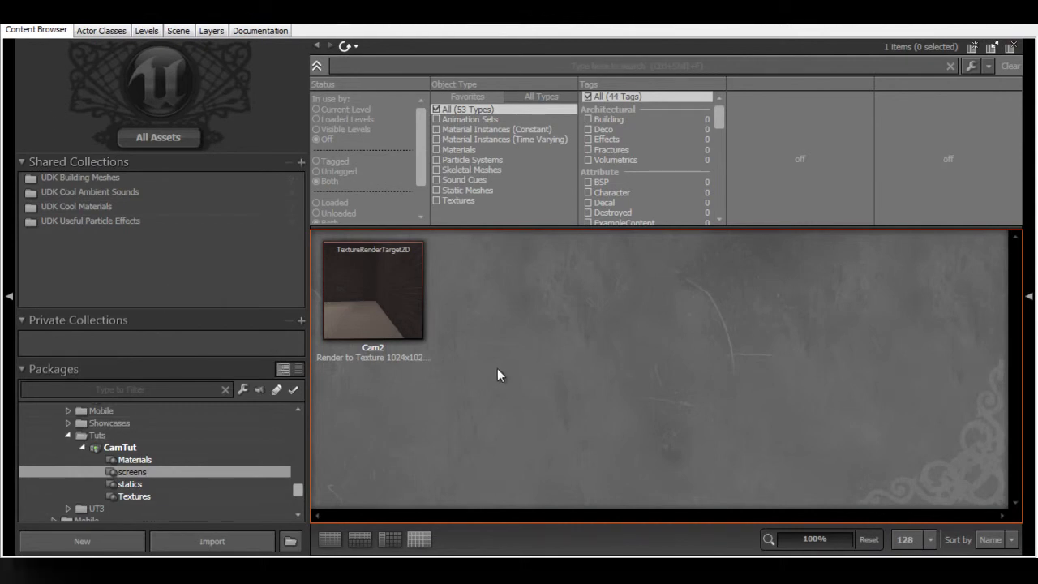
right_click(526, 363)
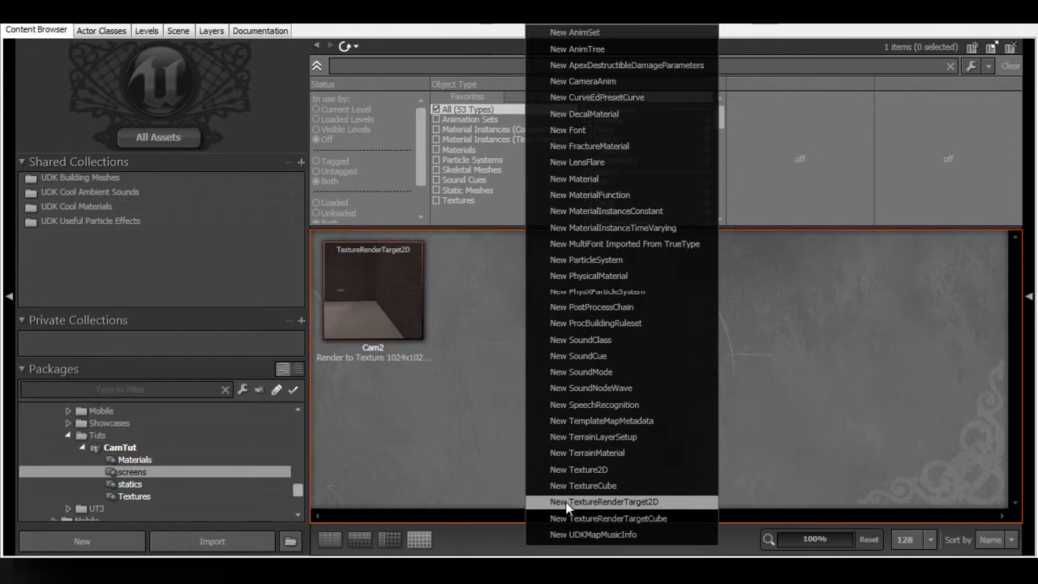
left_click(604, 502)
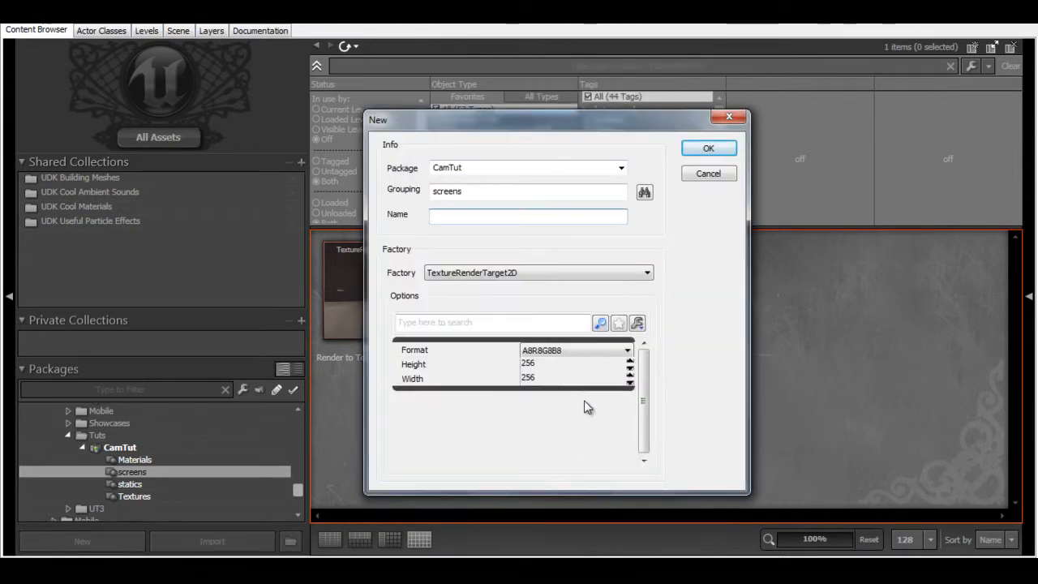
left_click(547, 366)
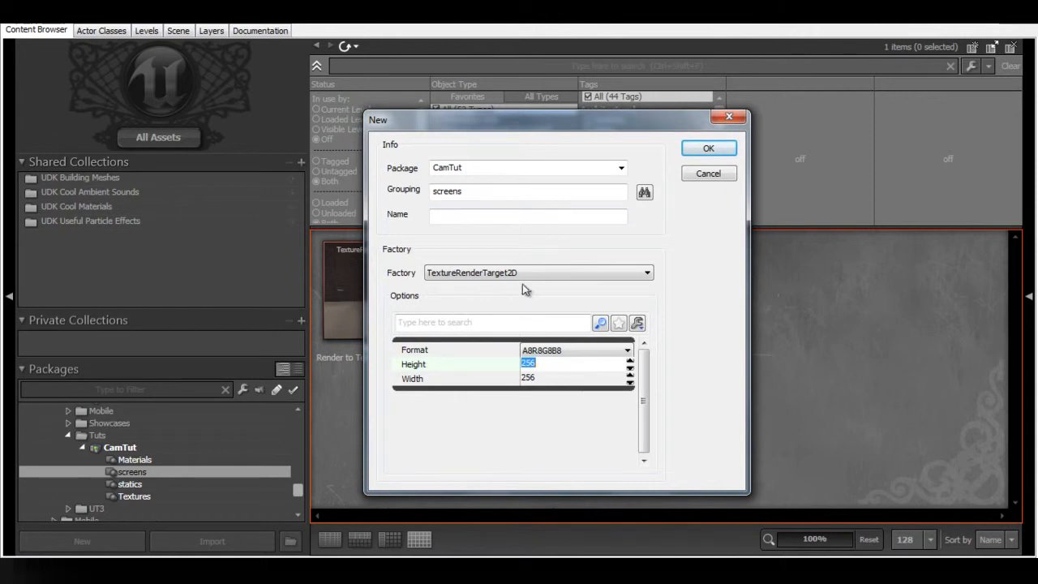
left_click(561, 218)
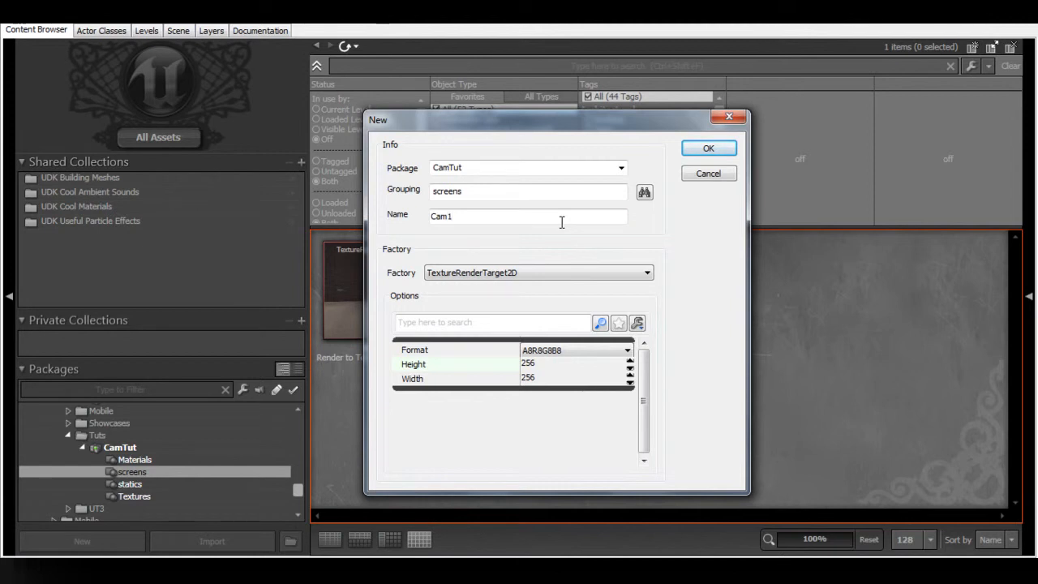
key("Return")
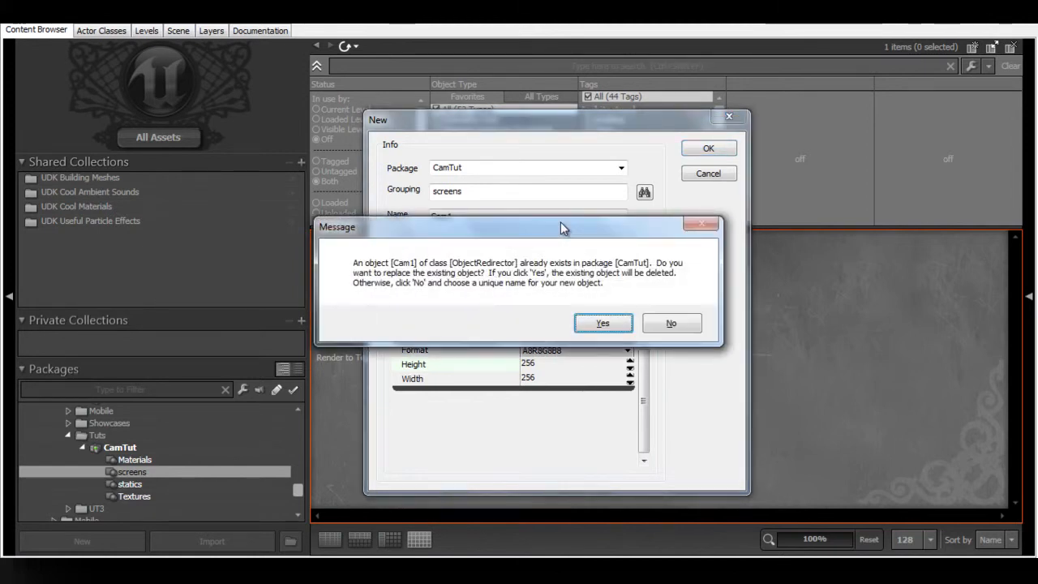
key("Return")
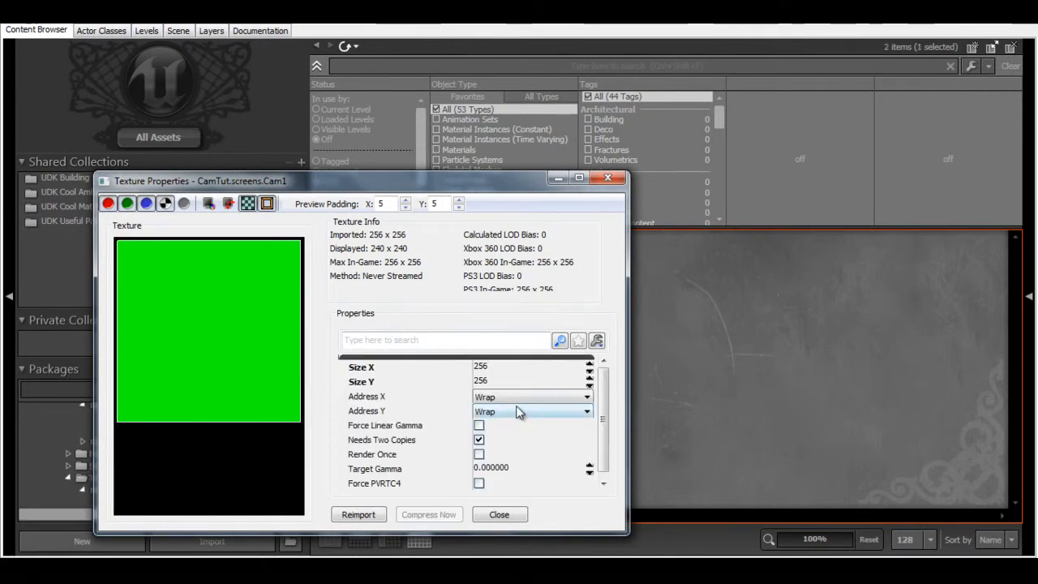
Set the Cam1 render target's Size X and Size Y to 1024 and close its texture properties.
left_click(481, 368)
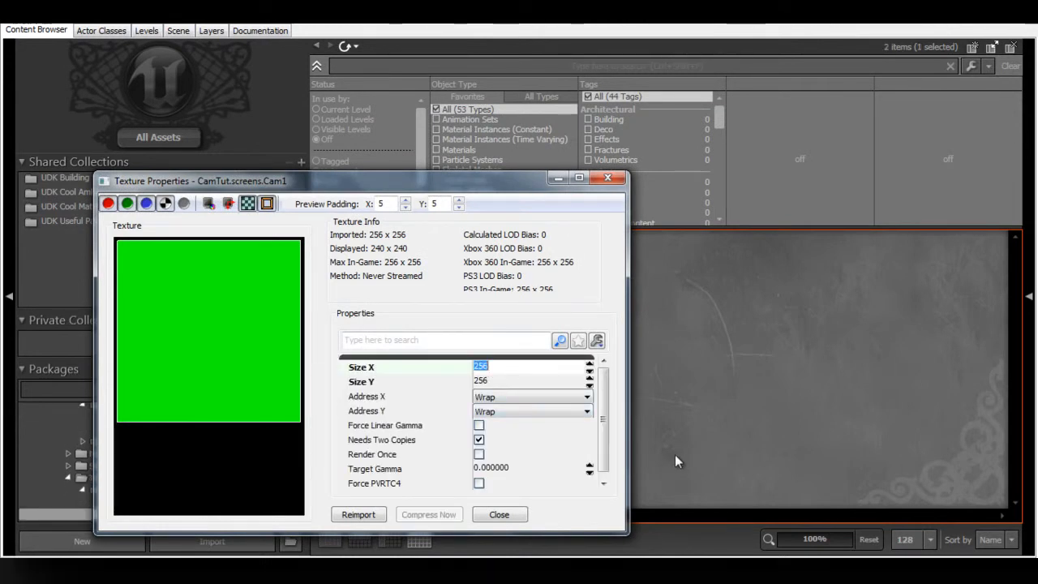
type("1024")
key("Tab")
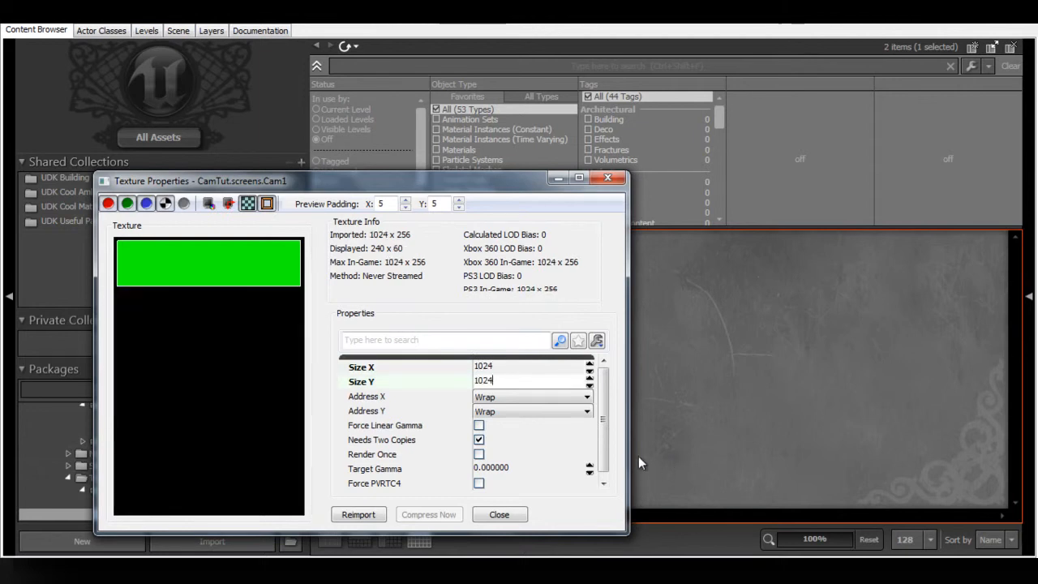
type("1024")
key("Return")
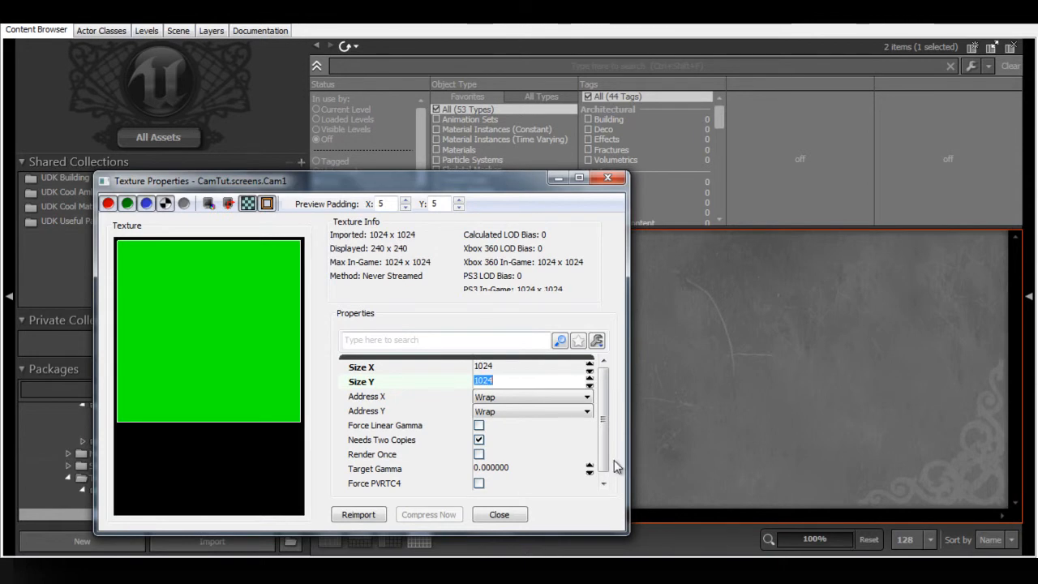
left_click(500, 517)
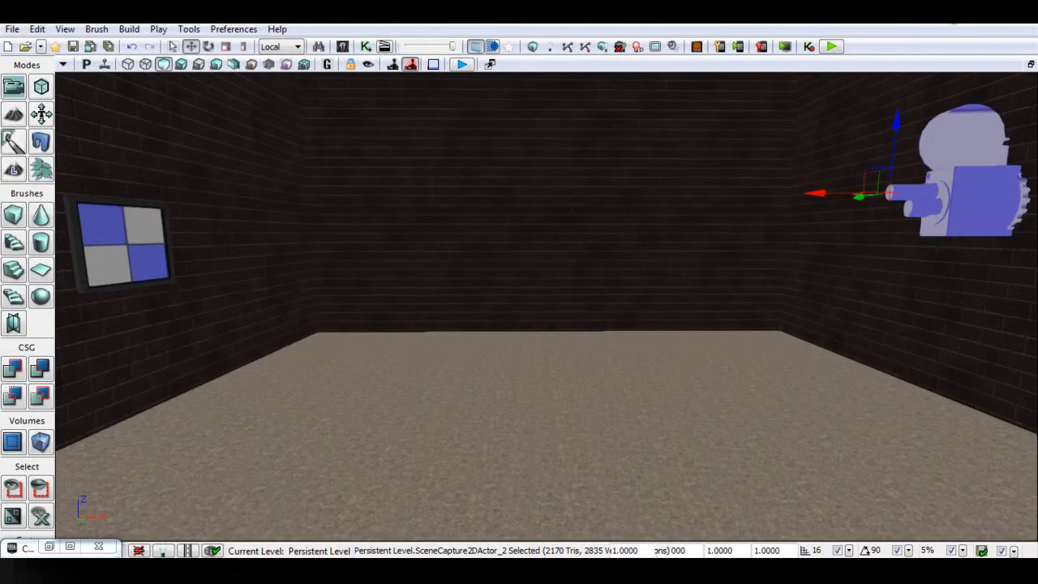
Assign the Cam1 render target as the scene capture actor's Texture Target and close its properties.
double_click(976, 192)
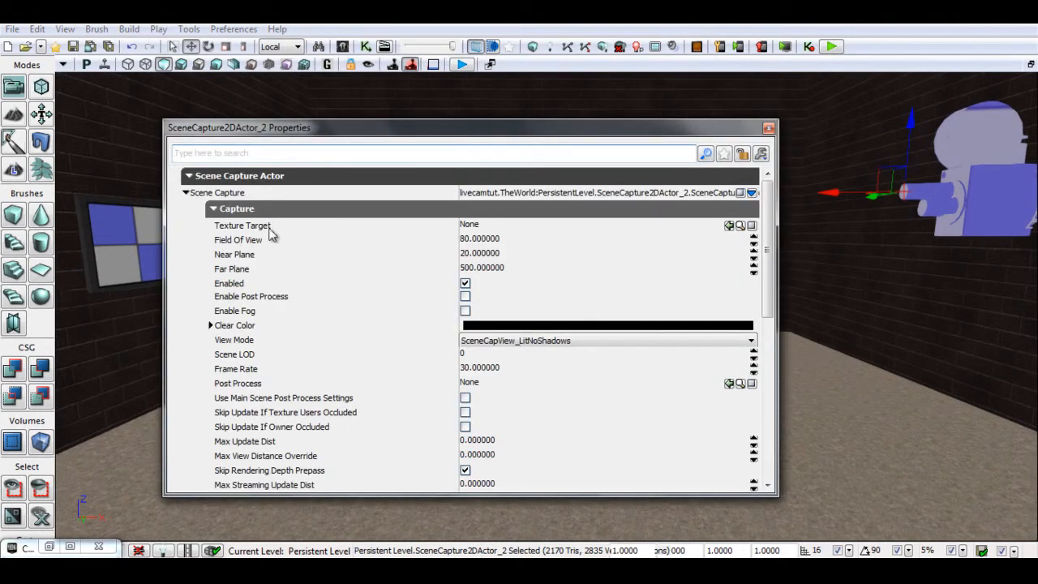
left_click(595, 227)
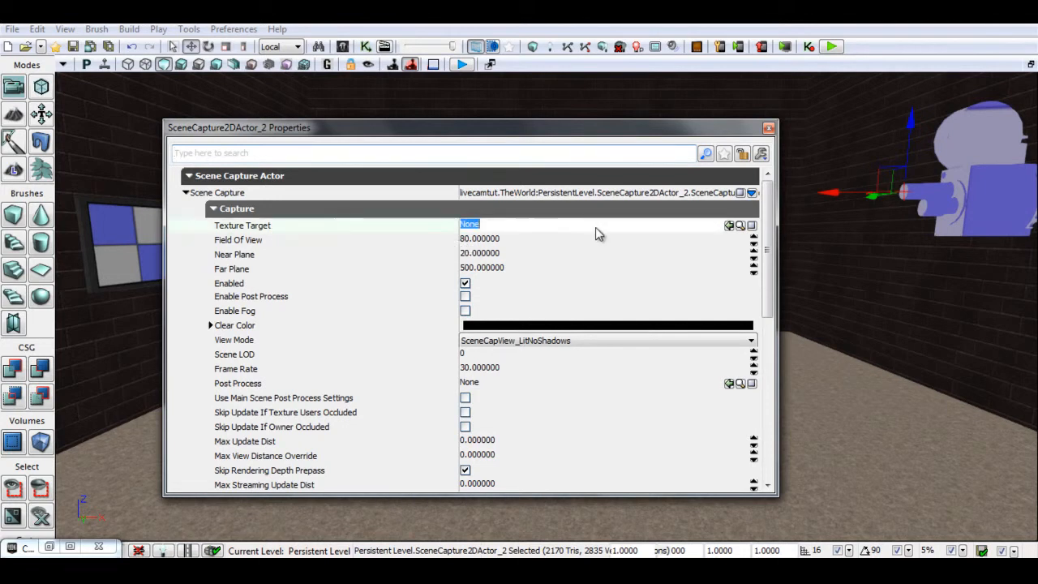
left_click(728, 226)
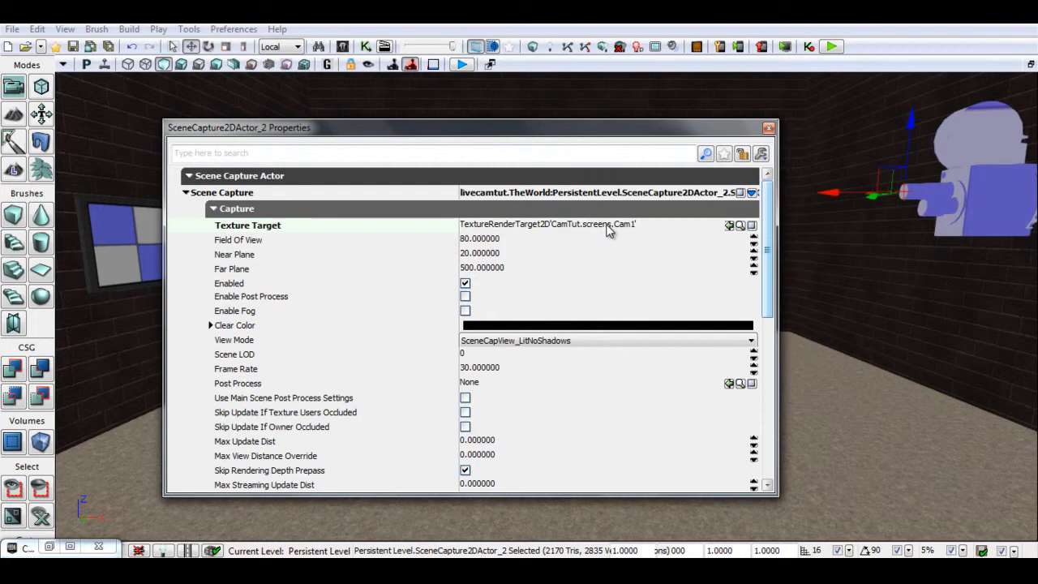
left_click(573, 226)
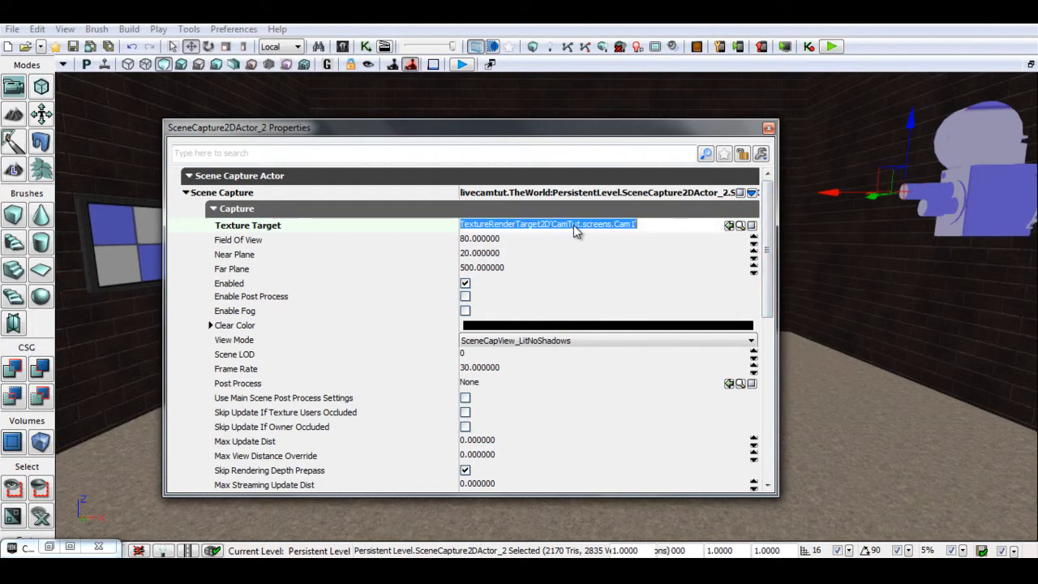
left_click(768, 129)
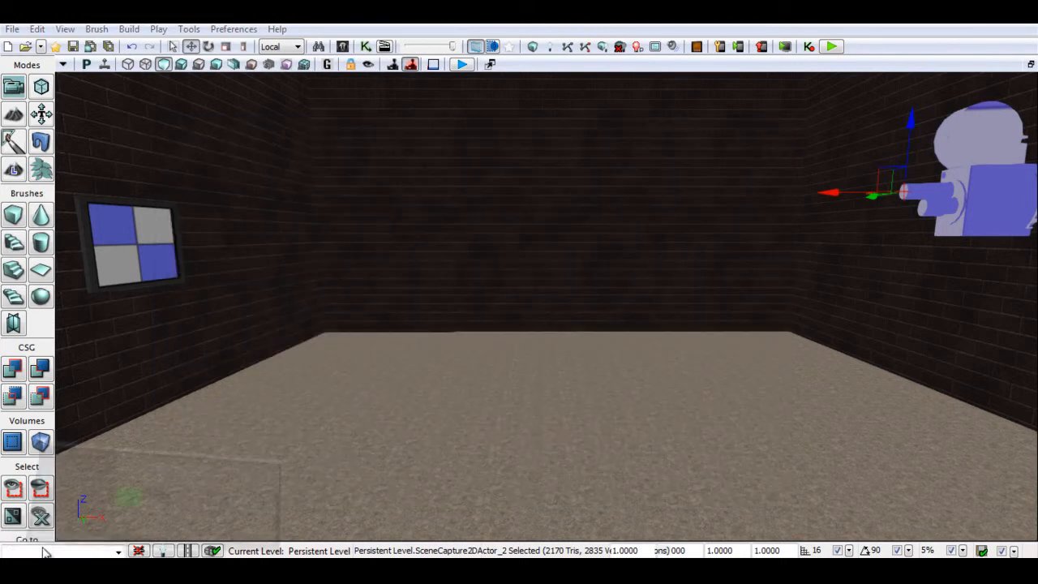
Create a material named Cam1 in the Materials group of the CamTut package, replacing the existing object.
left_click(48, 546)
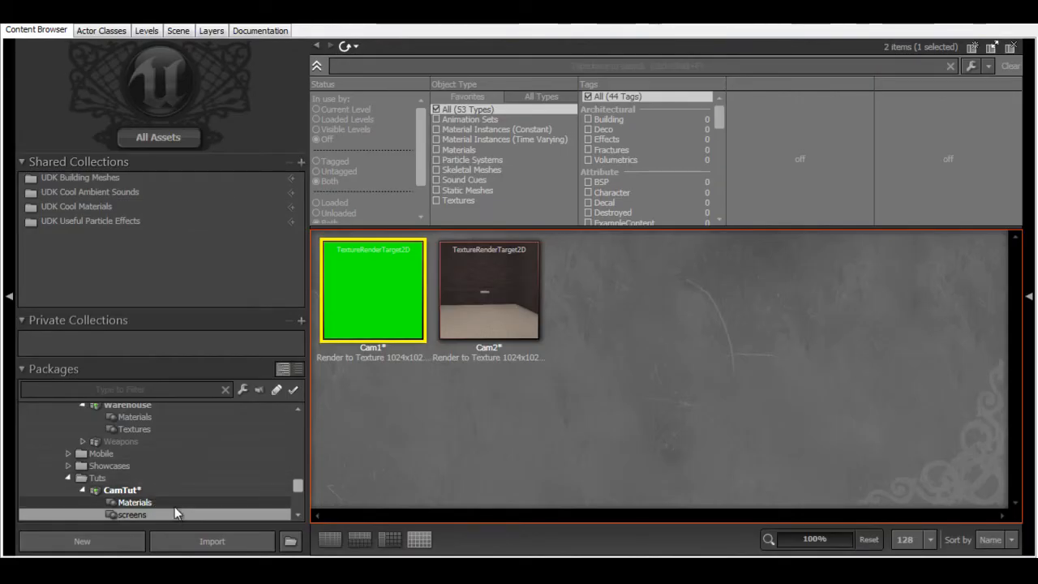
left_click(166, 502)
right_click(580, 424)
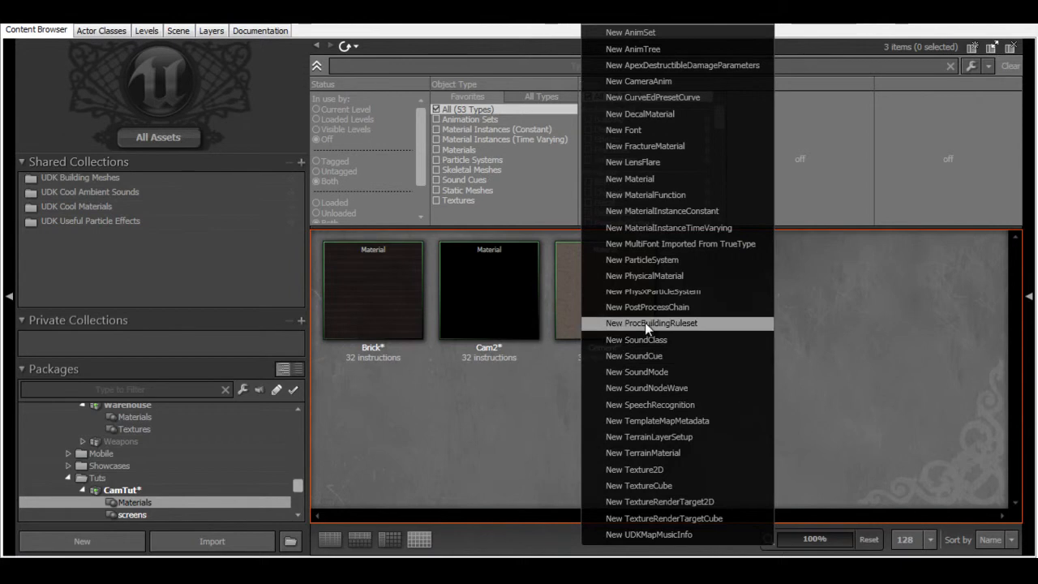
left_click(693, 180)
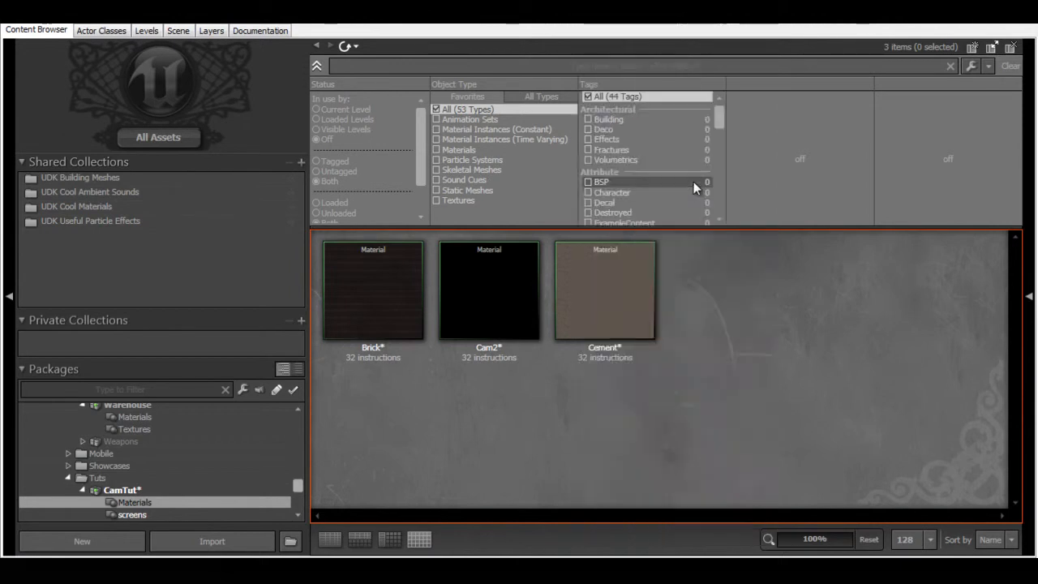
type("Cam1")
key("Return")
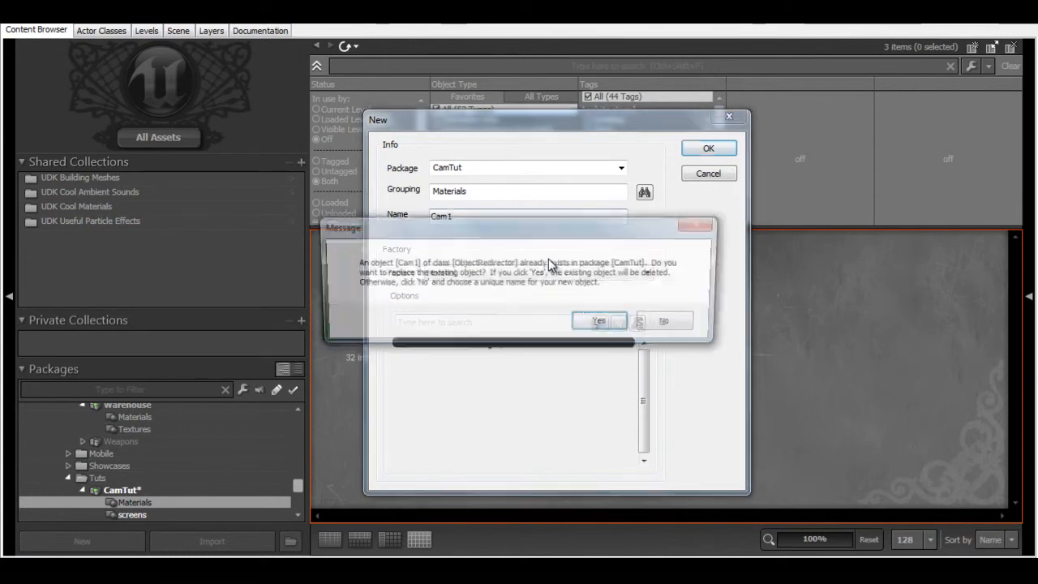
key("Return")
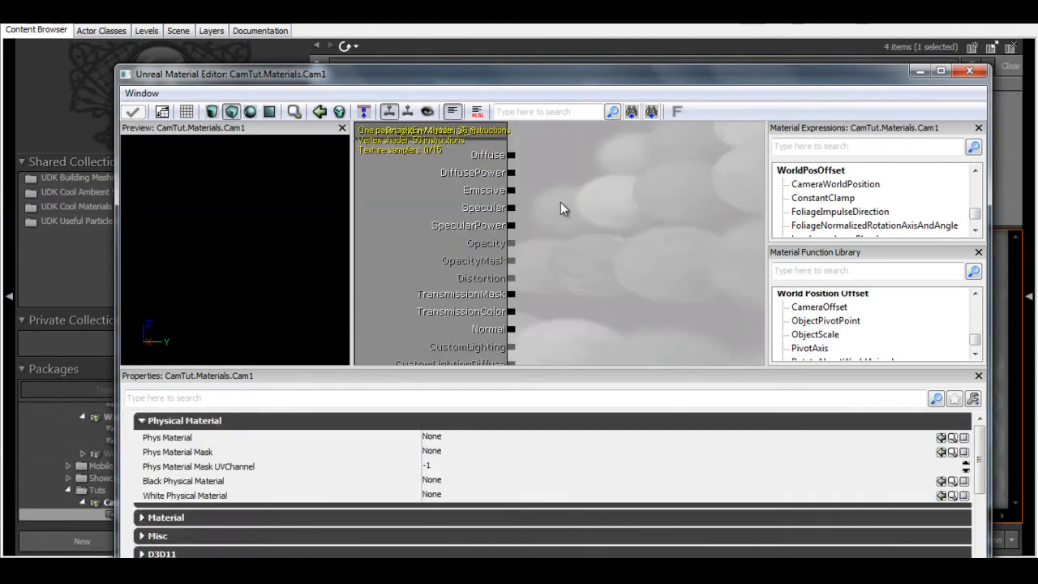
Add a TextureSample expression to the Cam1 material graph and place it beside the material's upper inputs.
right_click(565, 194)
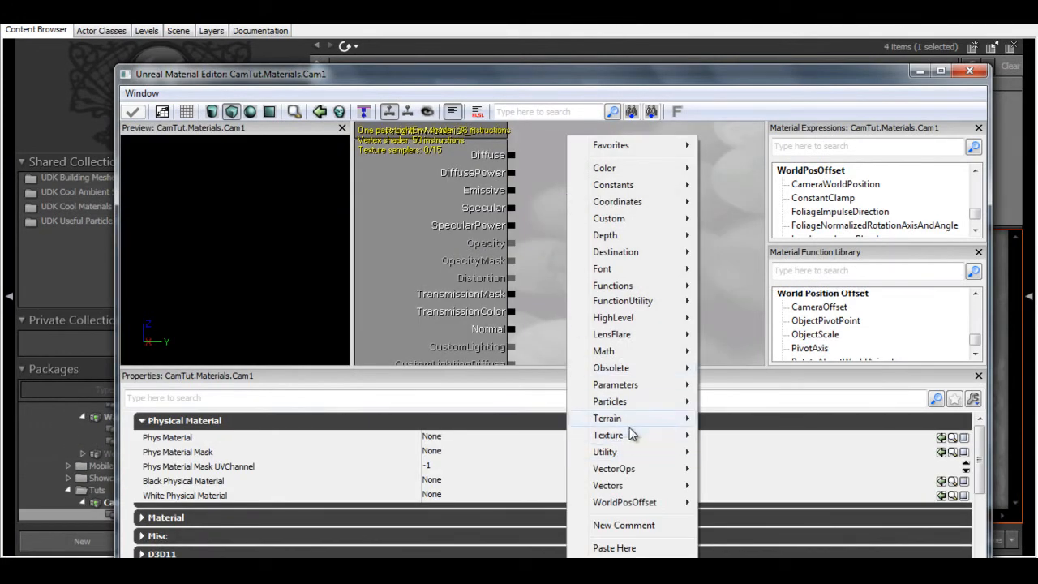
mouse_move(648, 438)
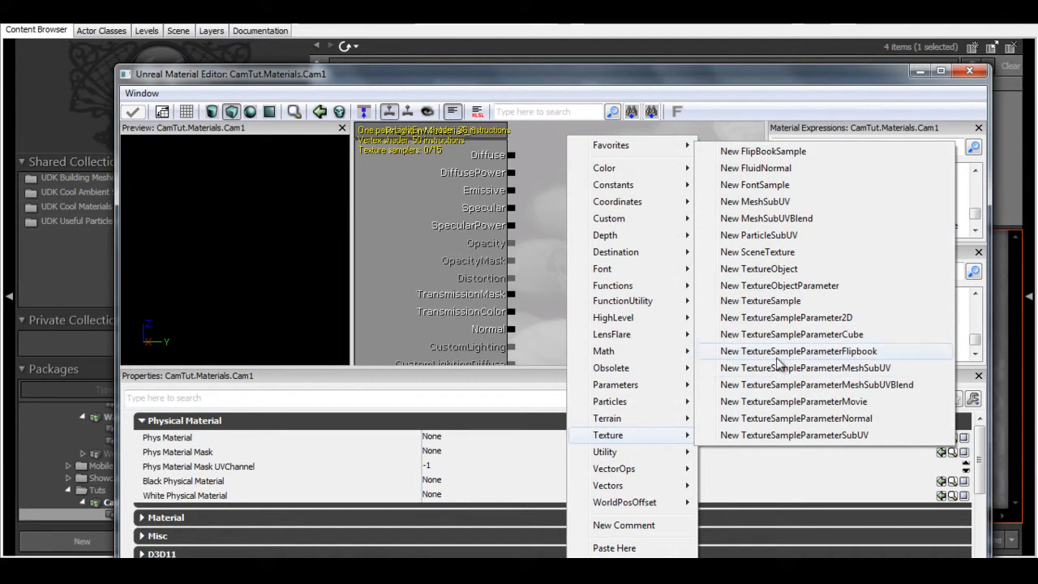
left_click(783, 301)
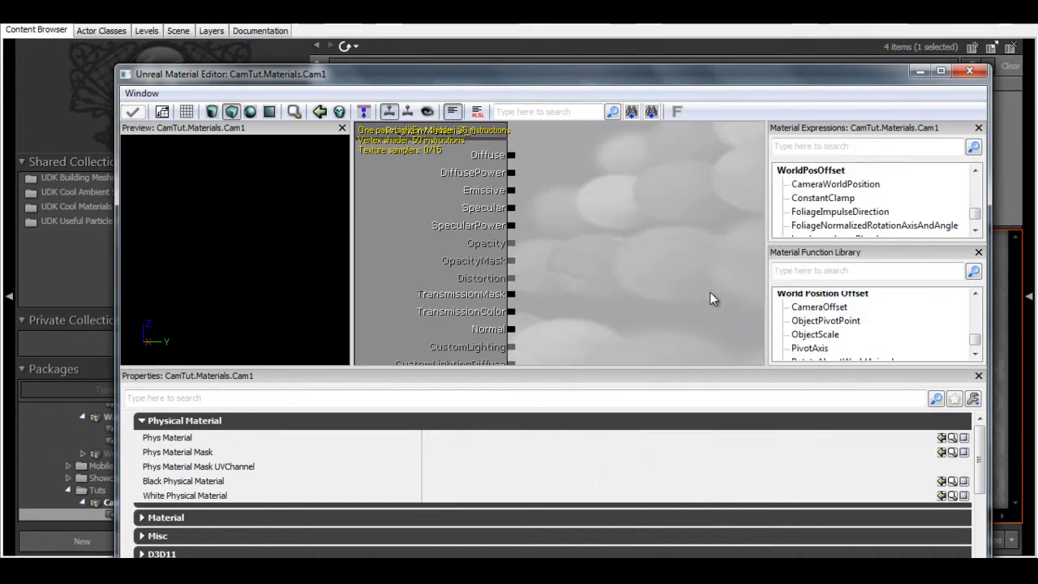
left_click_drag(625, 262, 636, 201)
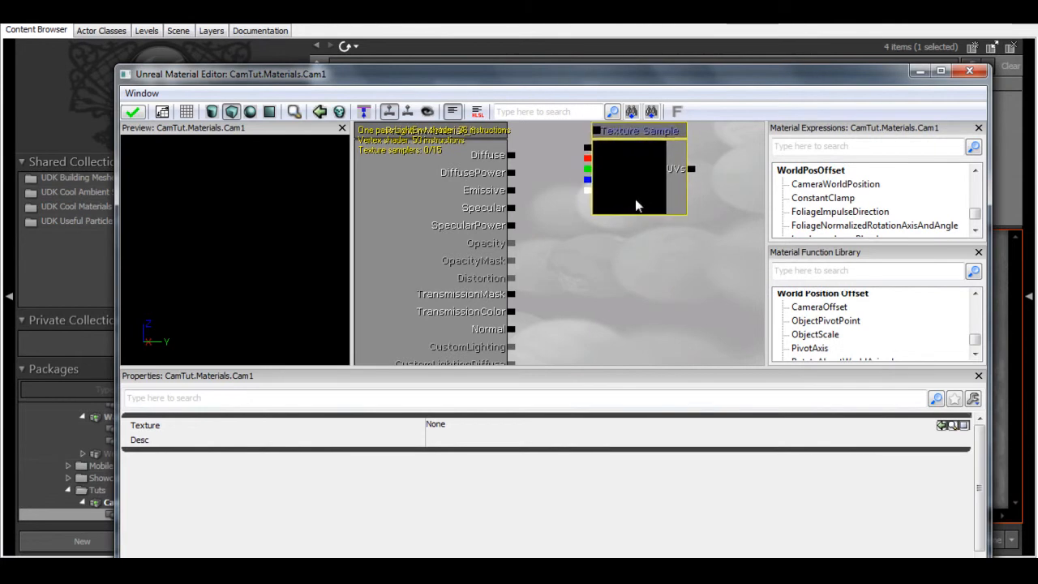
Assign the Cam1 render target from the CamTut package's screens group as the Texture Sample's texture.
left_click(667, 430)
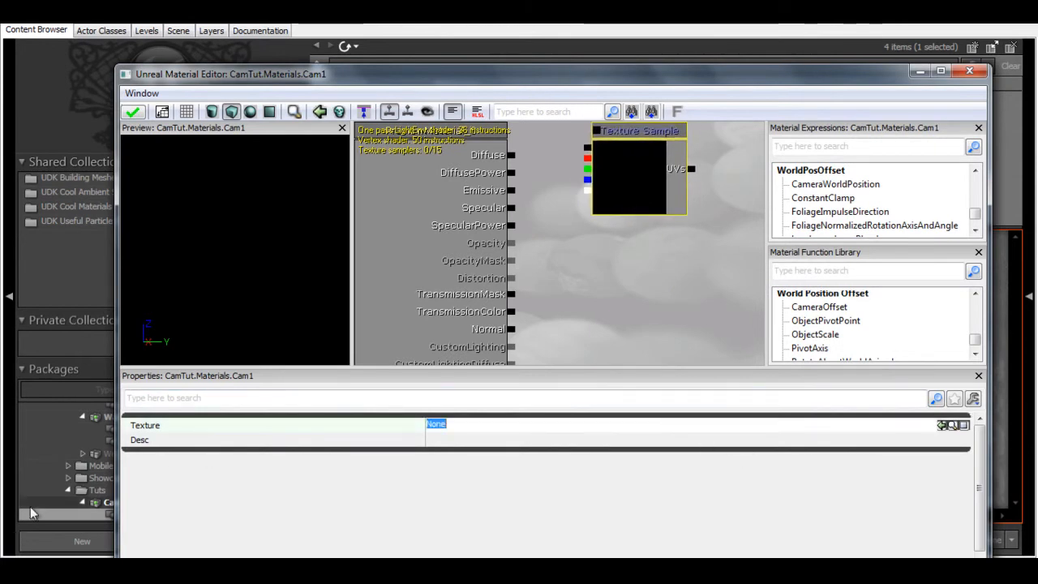
left_click(100, 514)
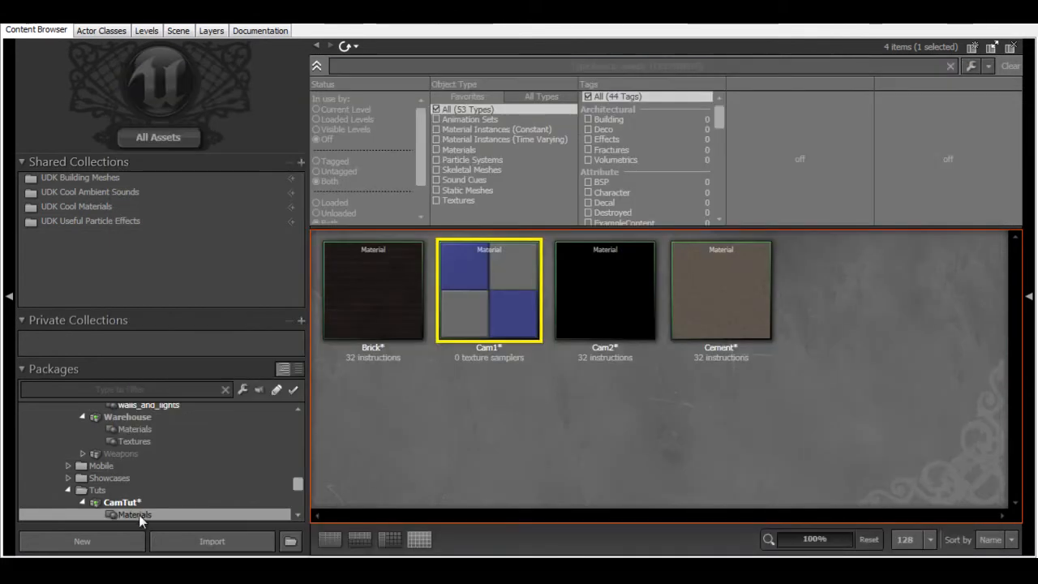
scroll(175, 488, "down", 1)
left_click(176, 501)
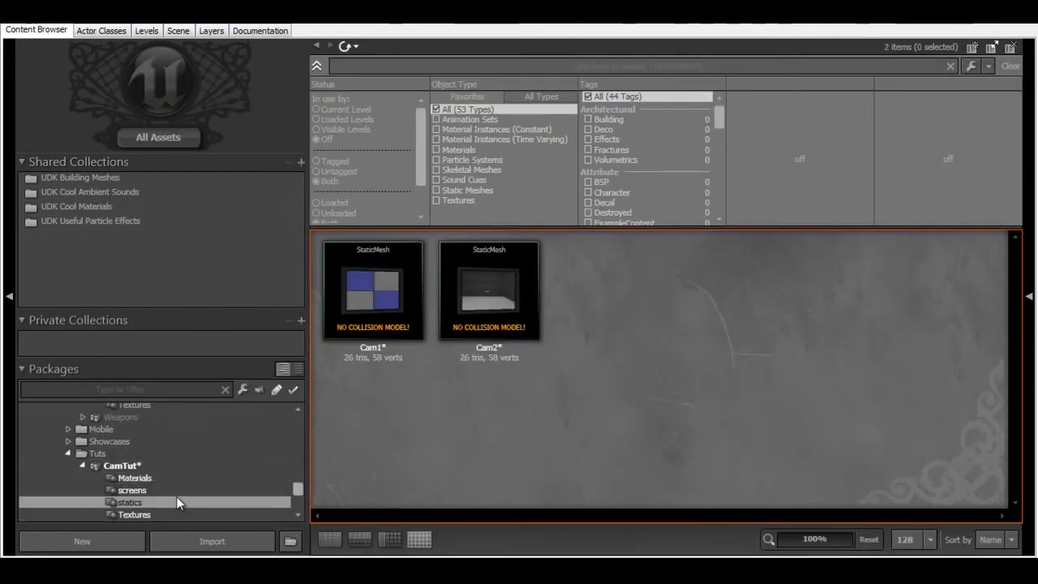
left_click(192, 490)
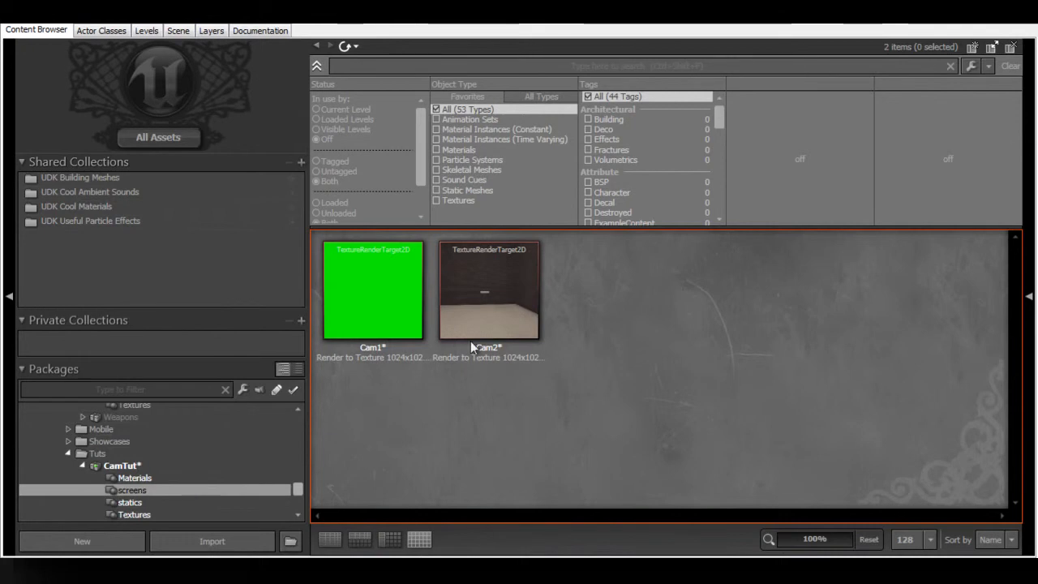
left_click(364, 306)
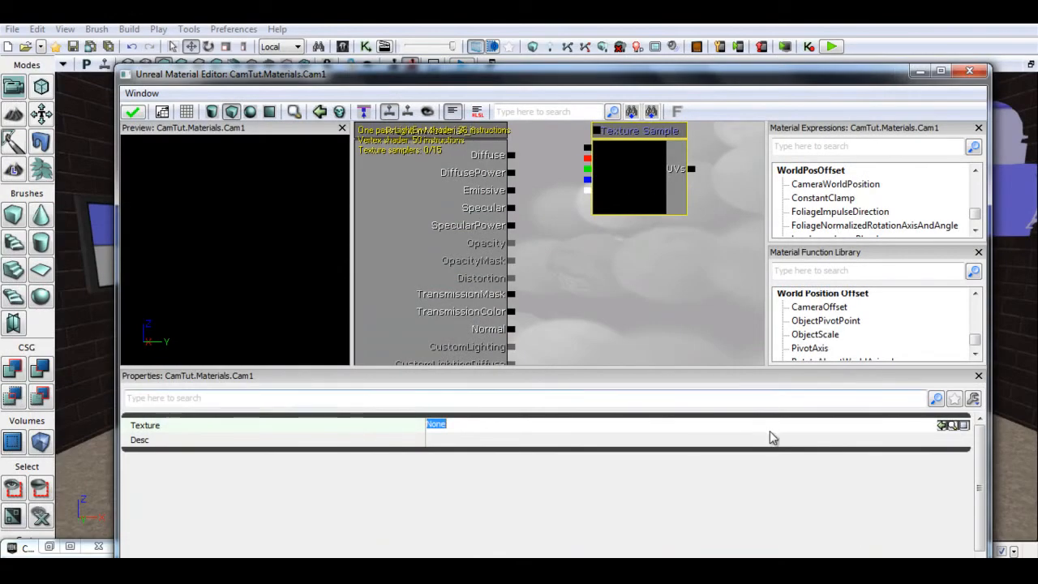
left_click(943, 426)
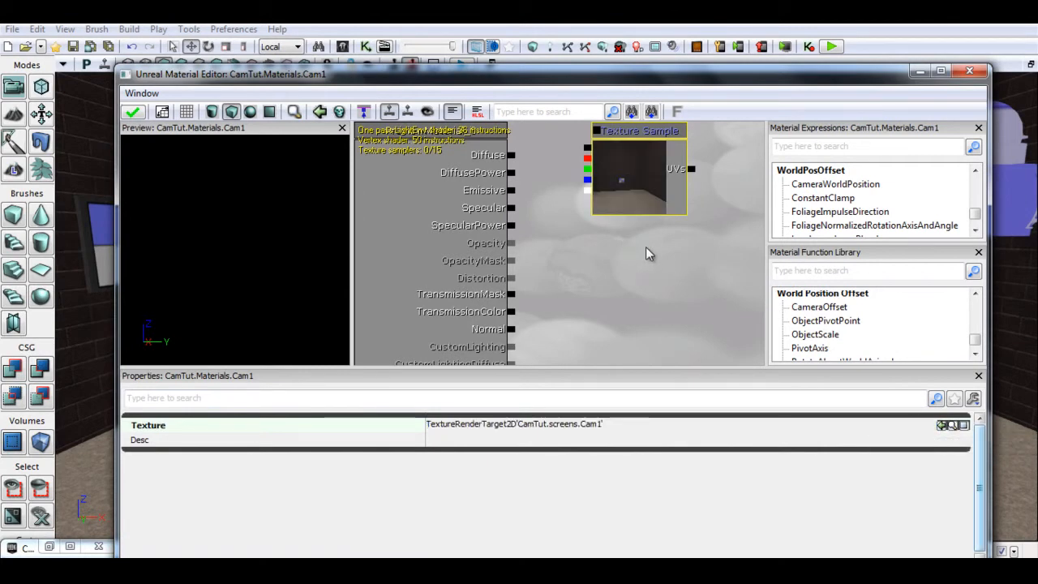
Find the Desaturation expression and add it to the material graph below the Texture Sample.
left_click(819, 147)
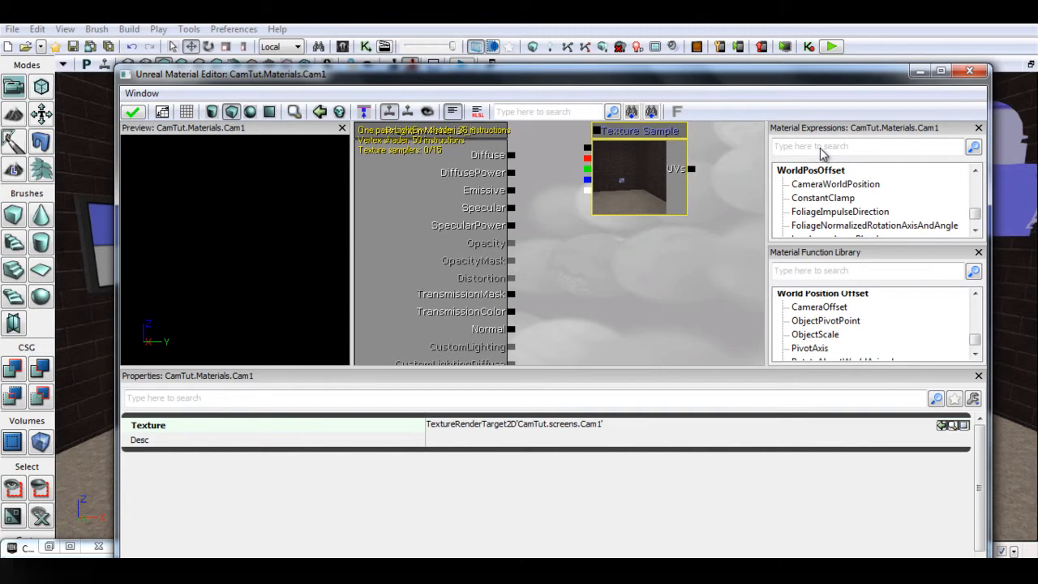
type("des")
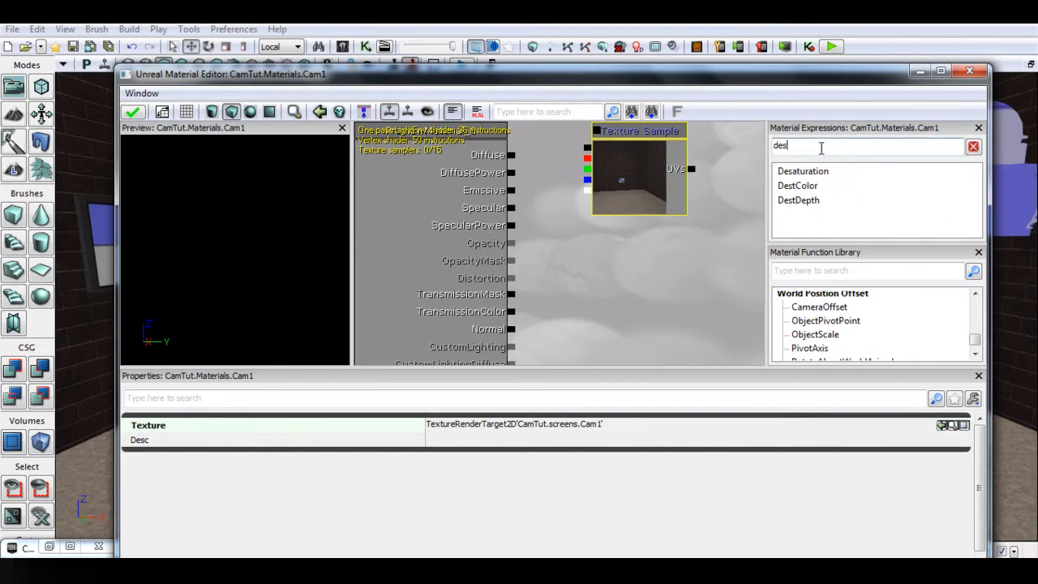
type("atura")
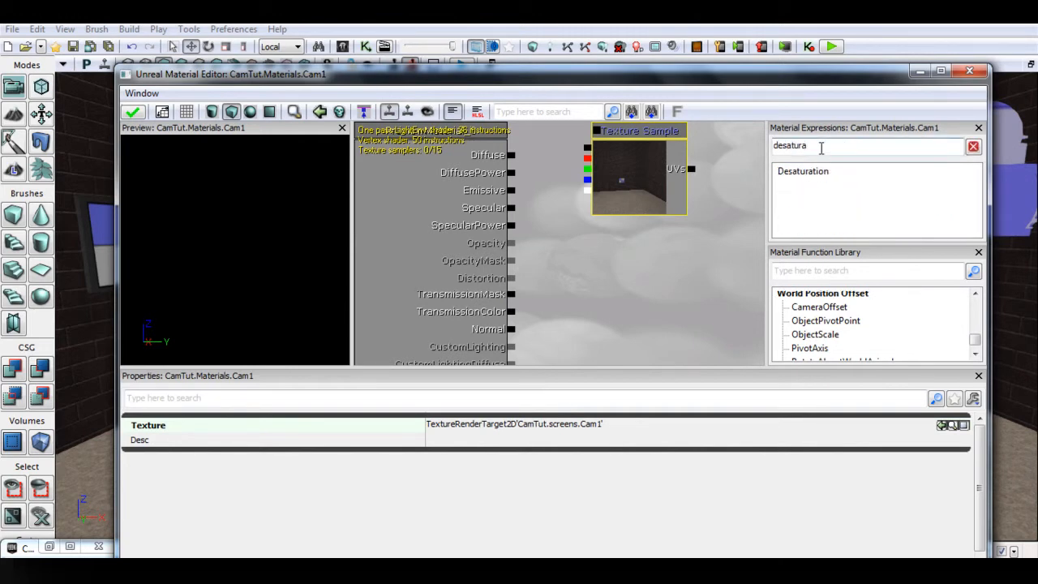
left_click(820, 171)
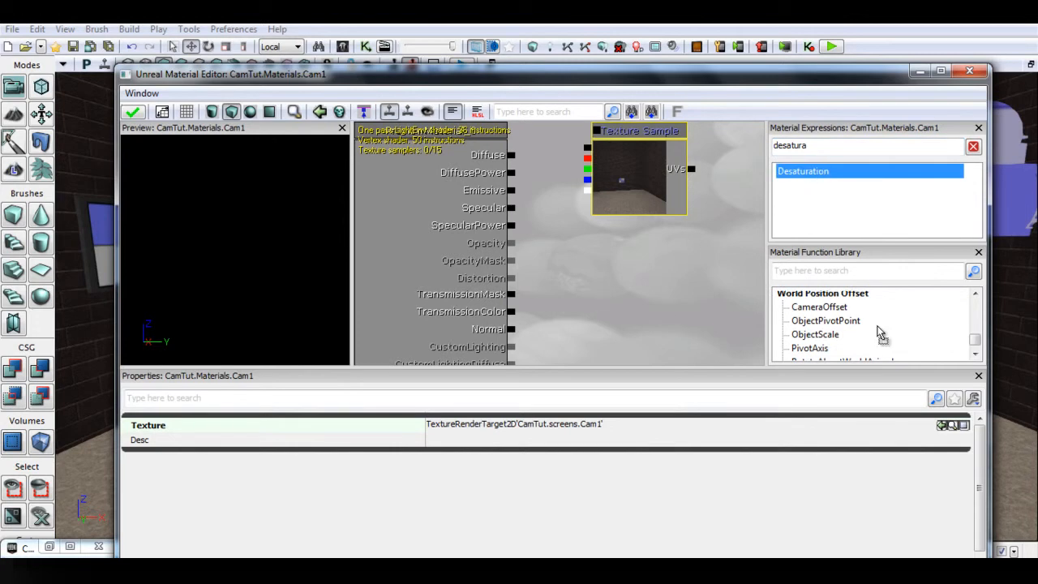
Add a Constant expression beside the Desaturation node and set its R value to 1.
double_click(851, 150)
type("constant")
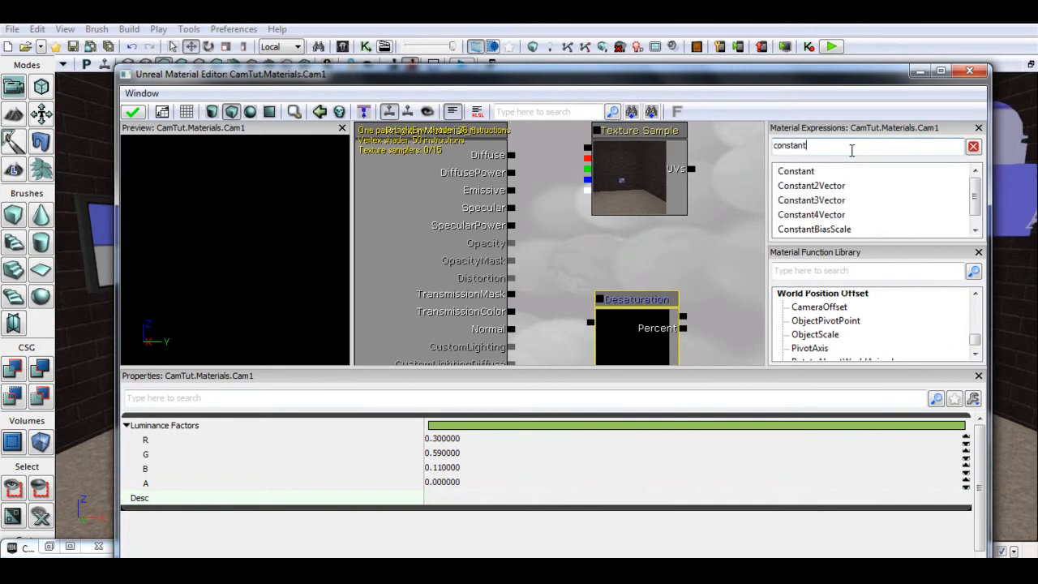
left_click_drag(658, 339, 612, 310)
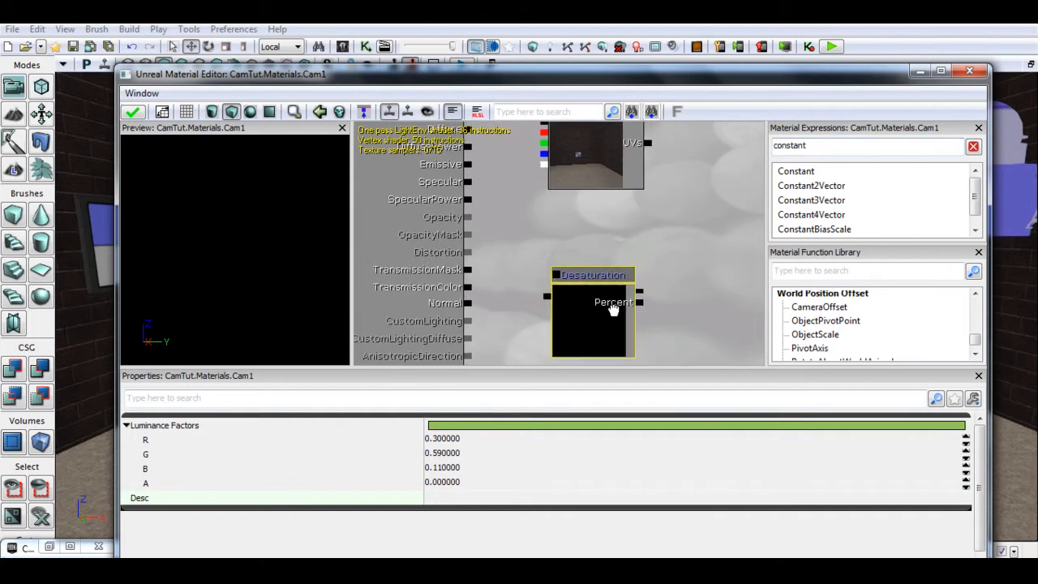
left_click_drag(803, 172, 707, 258)
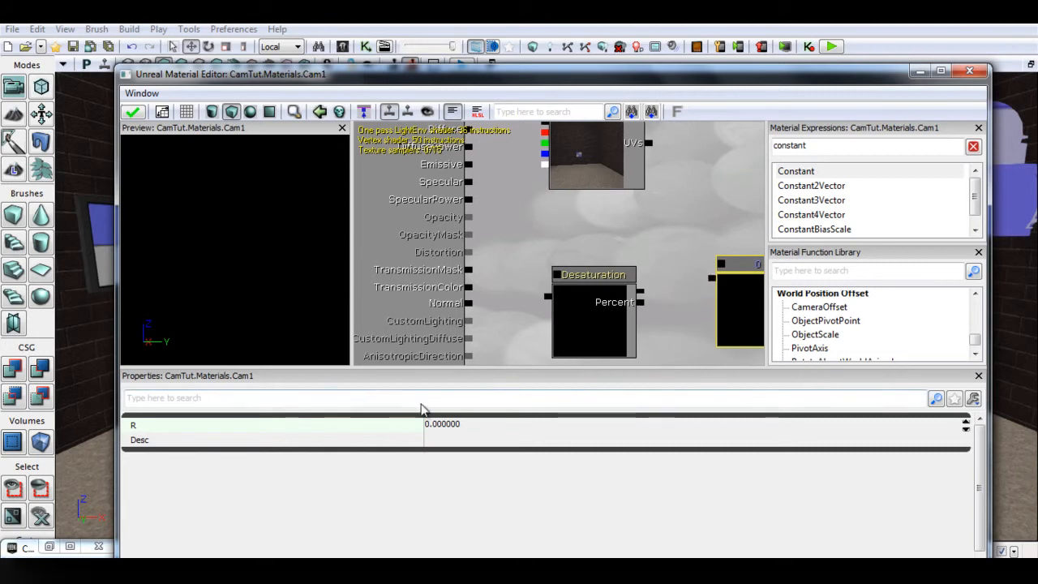
left_click(437, 426)
type("1")
key("Return")
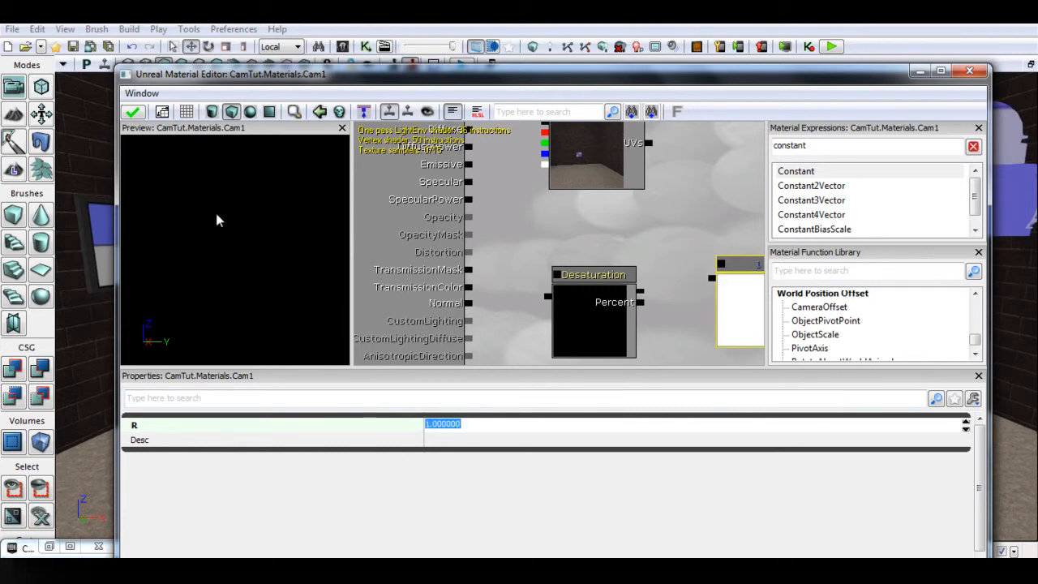
Connect the constant to Desaturation's Percent input and the Texture Sample's color output to Desaturation's unnamed input.
left_click_drag(711, 278, 640, 302)
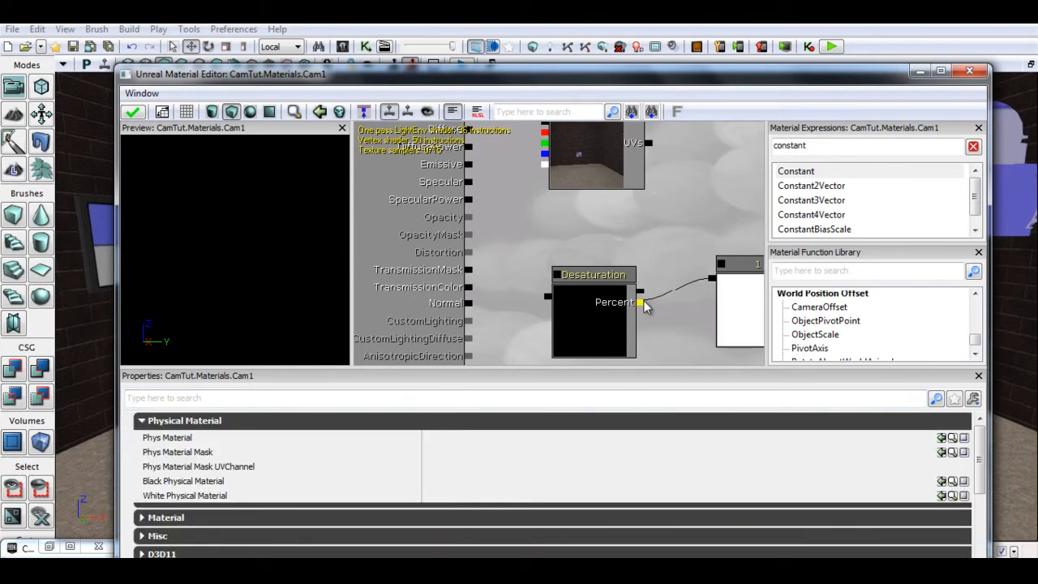
left_click(561, 269)
left_click_drag(556, 262, 547, 269)
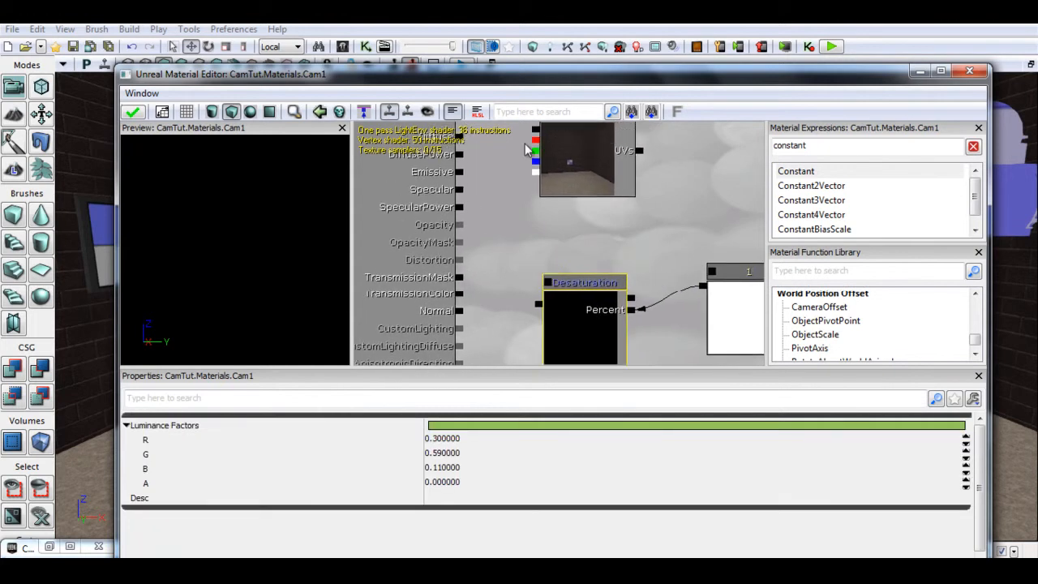
left_click_drag(505, 150, 636, 321)
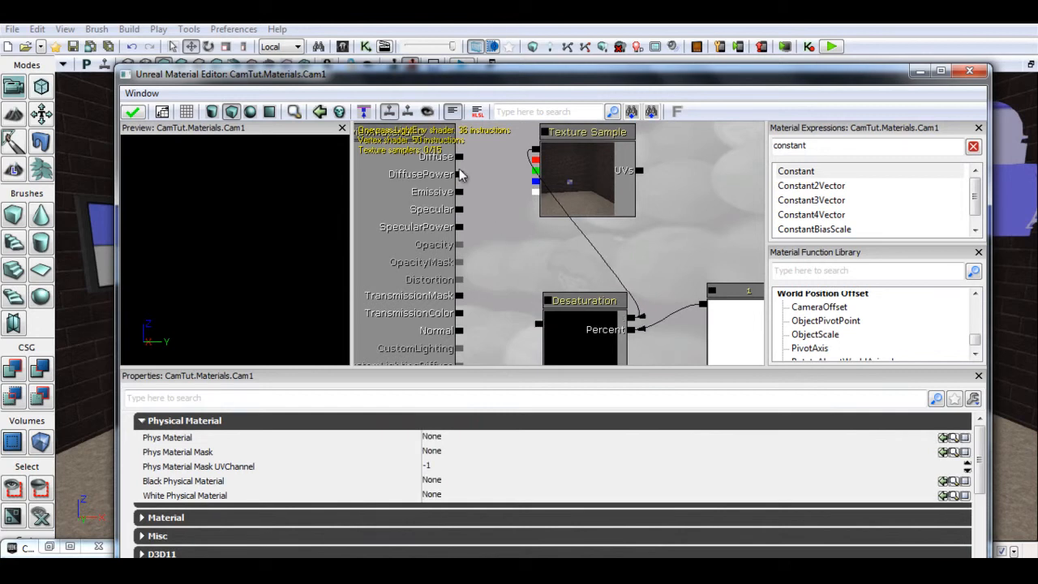
Connect the Desaturation output to the material's Emissive input, apply the changes and close the material.
left_click_drag(539, 328, 463, 197)
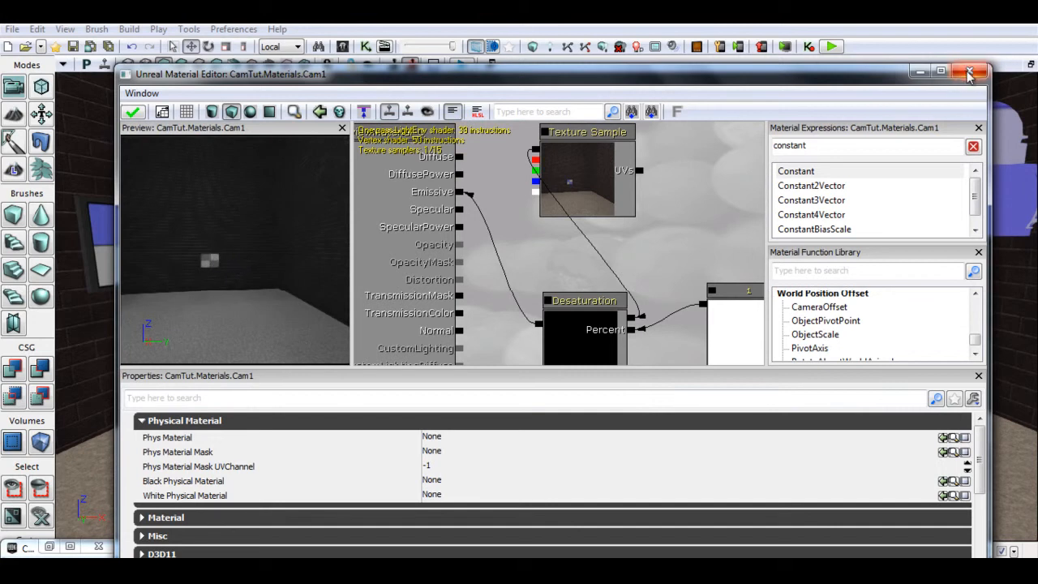
left_click(134, 112)
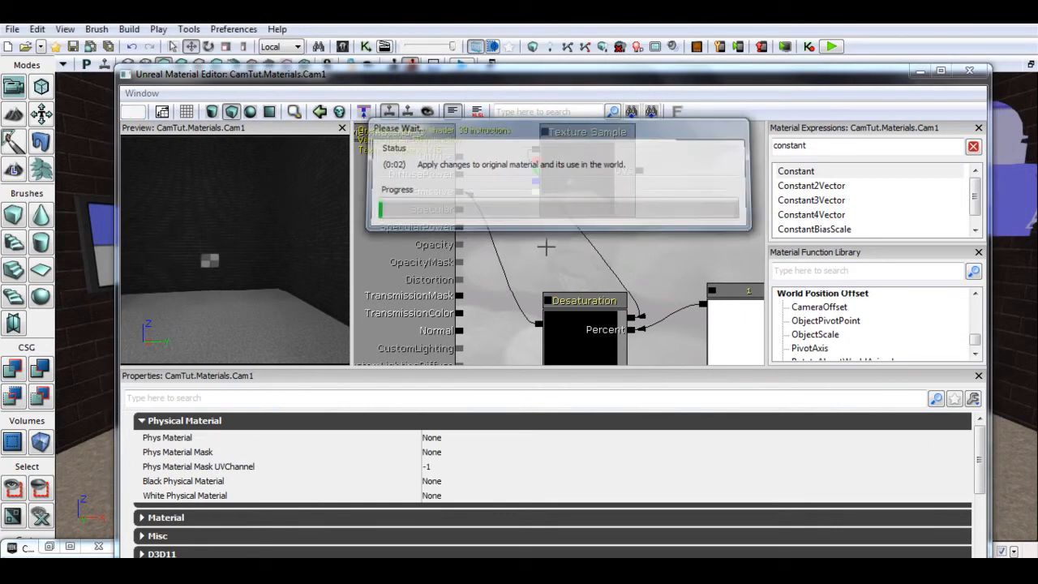
left_click(970, 74)
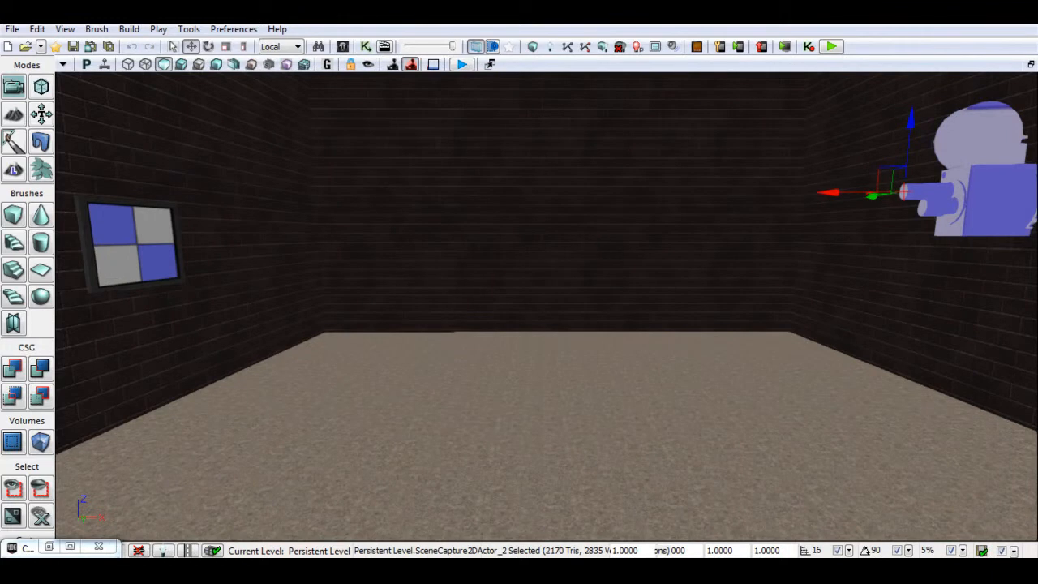
Assign the Cam1 material to LOD element [0] of the Cam1 static mesh in the statics group and close the mesh editor.
left_click(49, 547)
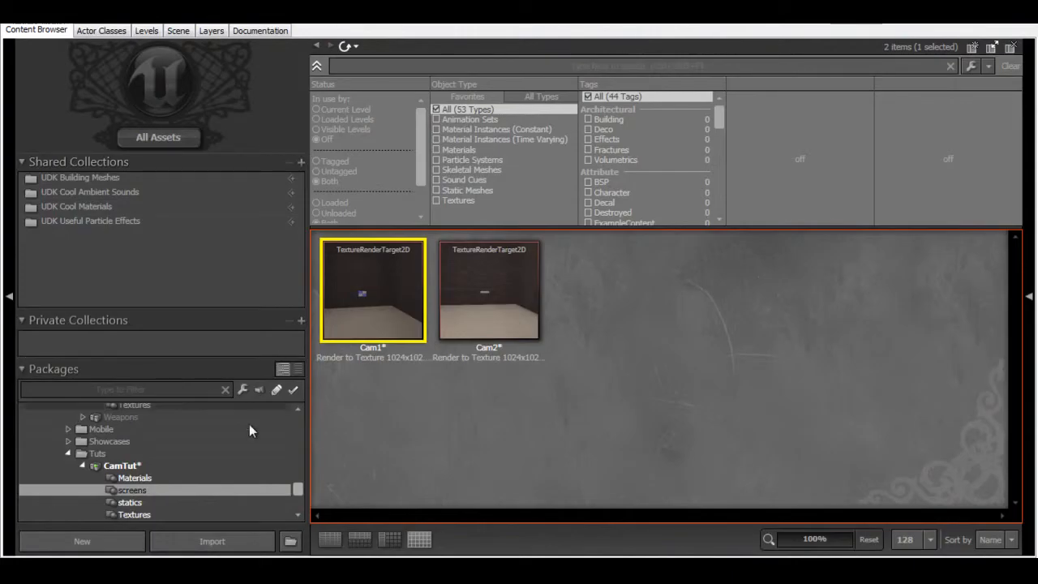
left_click(202, 503)
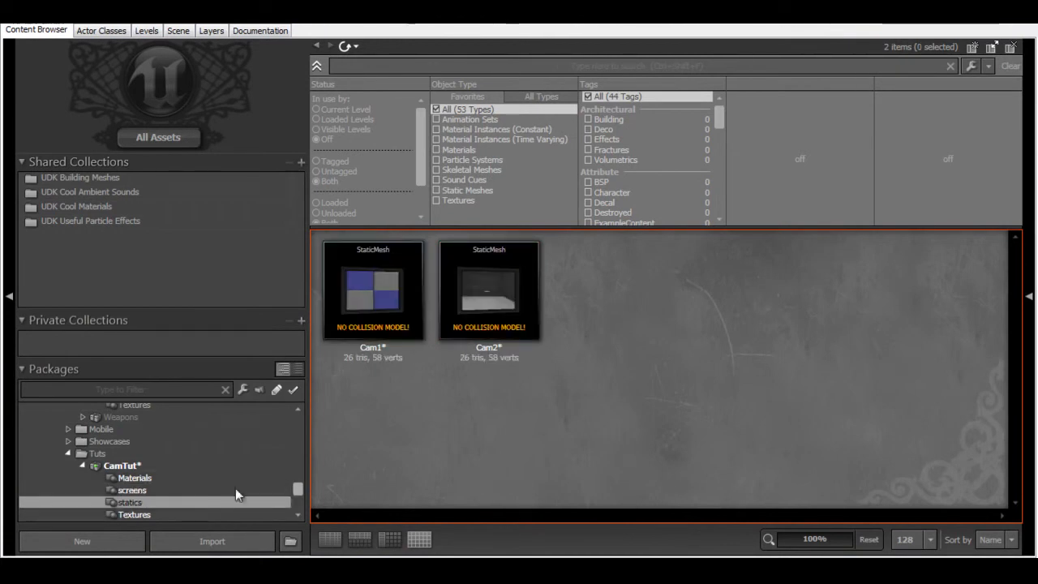
double_click(346, 287)
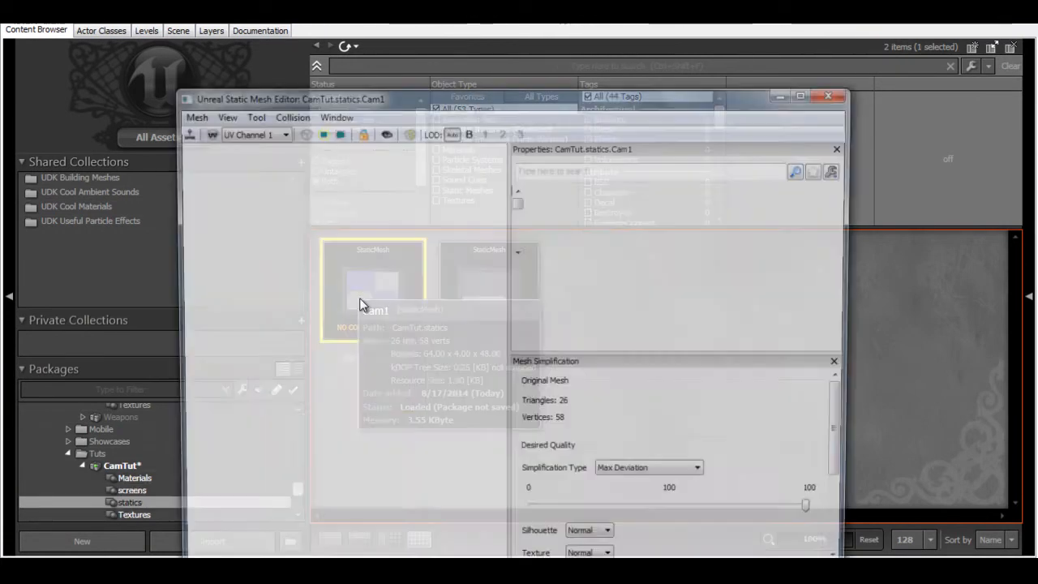
scroll(643, 312, "down", 1)
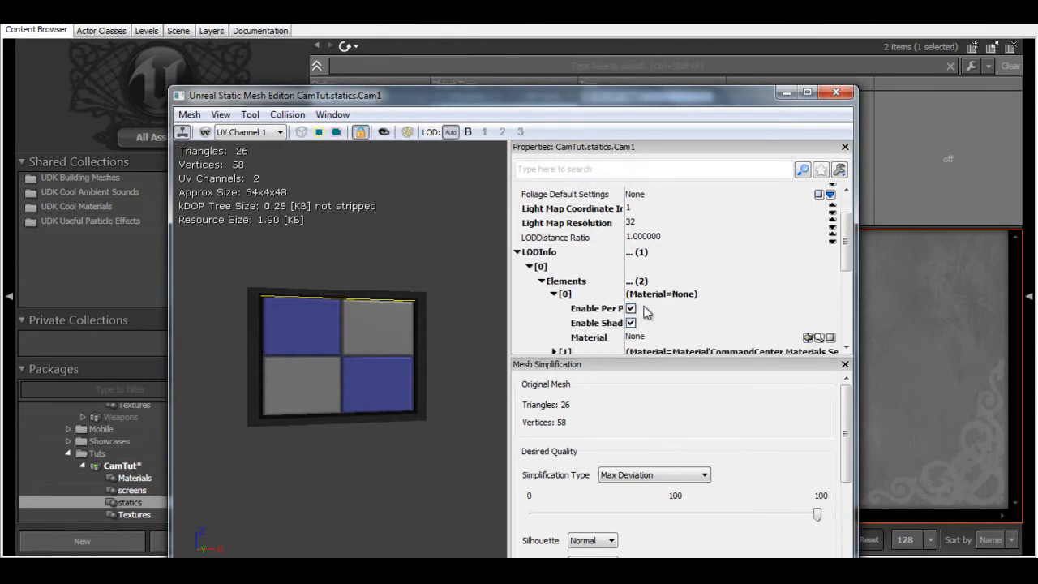
scroll(724, 306, "down", 1)
left_click(670, 324)
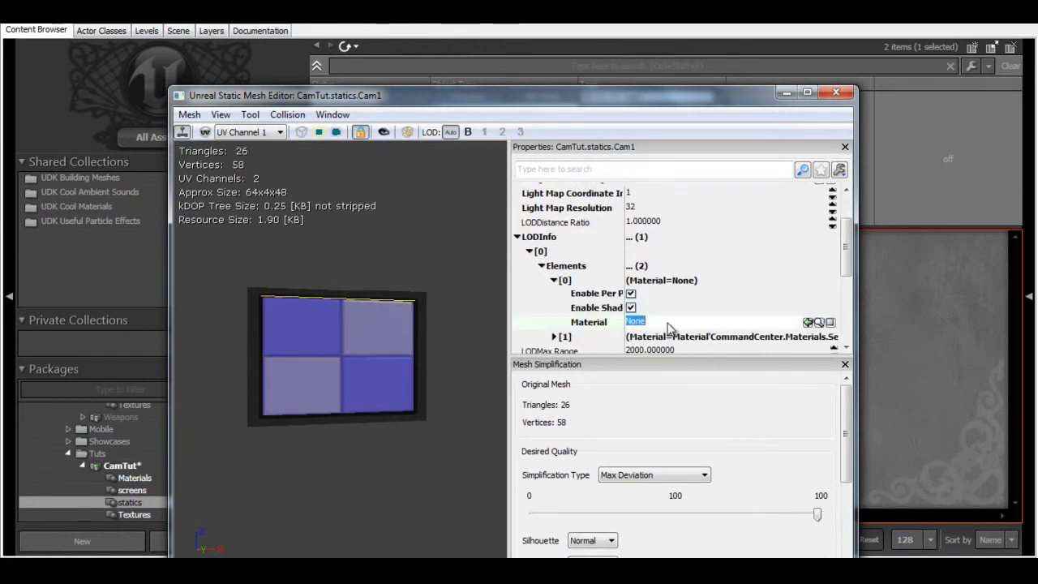
left_click(138, 477)
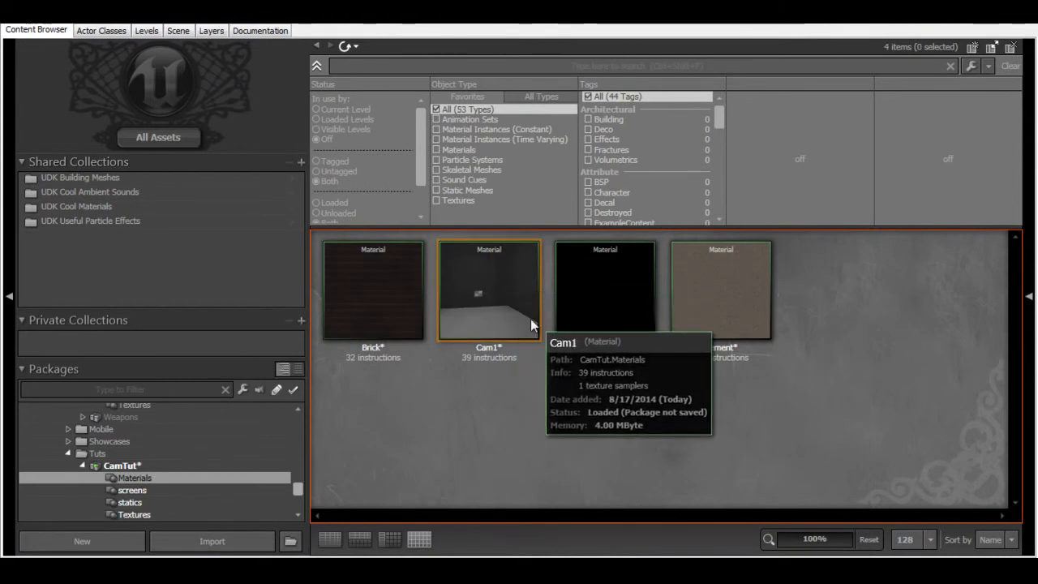
left_click(480, 313)
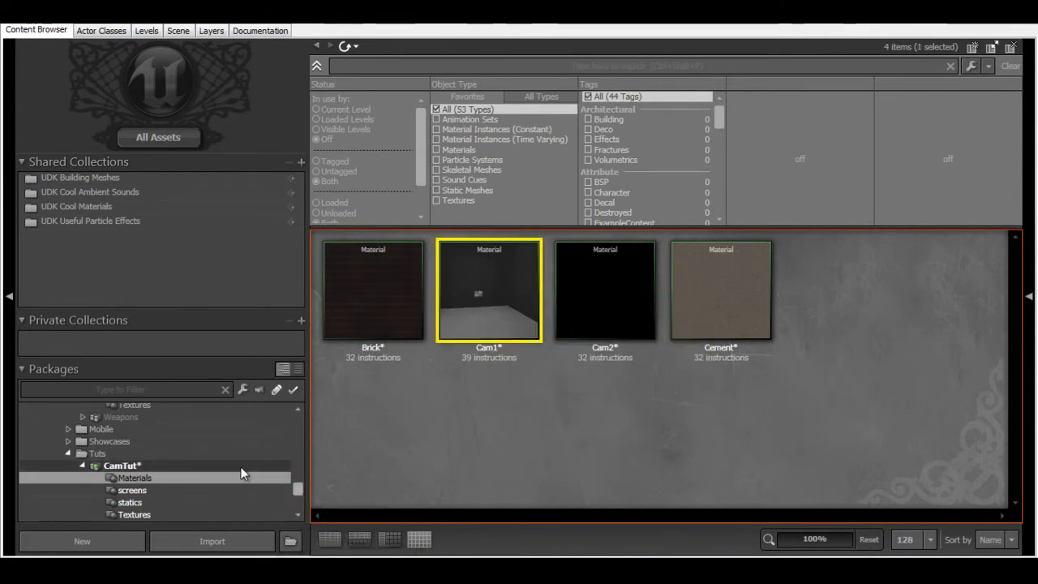
left_click(1009, 24)
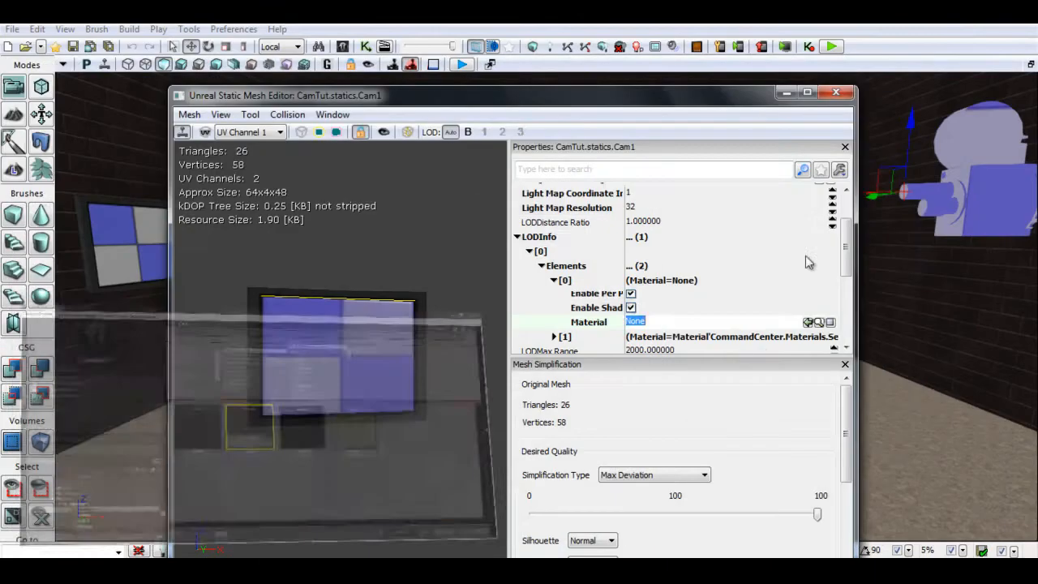
left_click(809, 323)
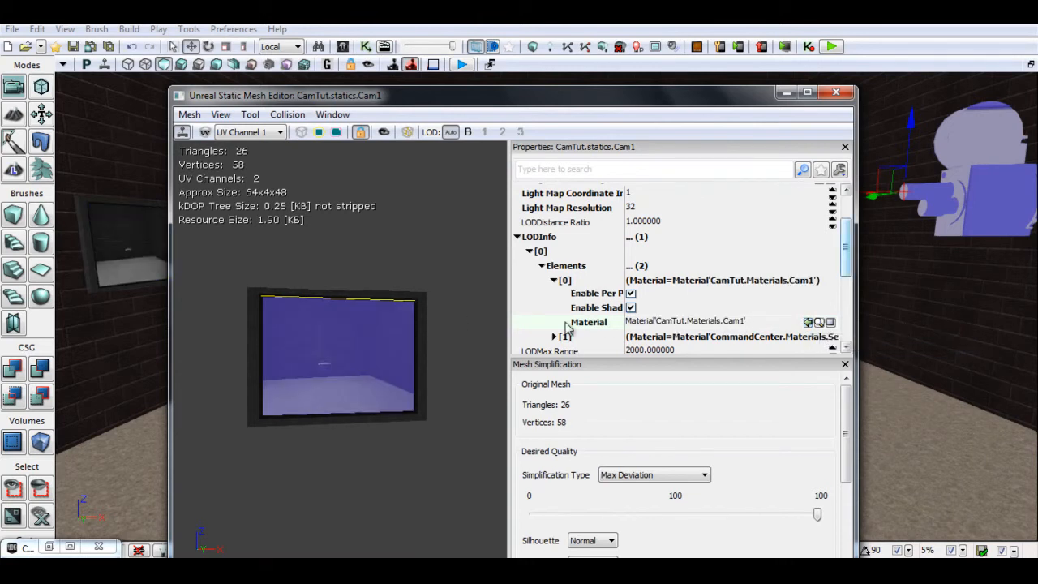
left_click(835, 92)
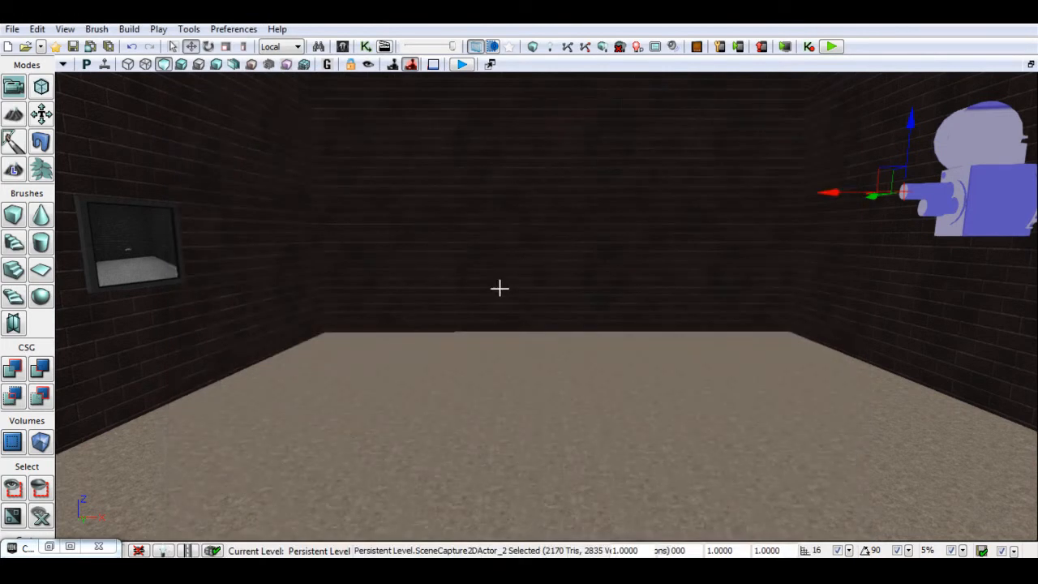
Set the scene capture actor's Max Update Dist and Max Streaming Update Dist to 500, then close its properties.
double_click(1001, 208)
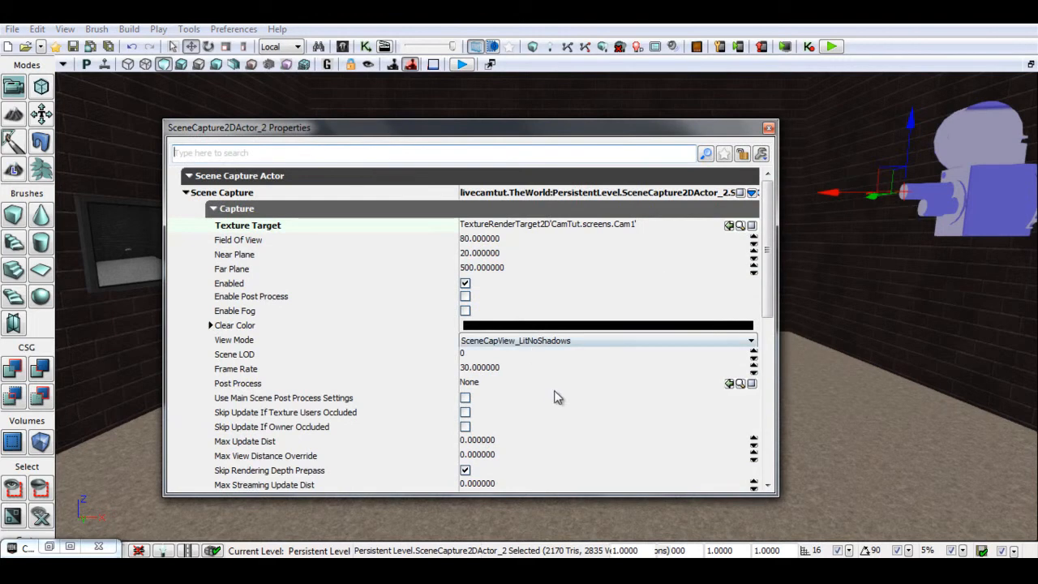
scroll(527, 412, "down", 1)
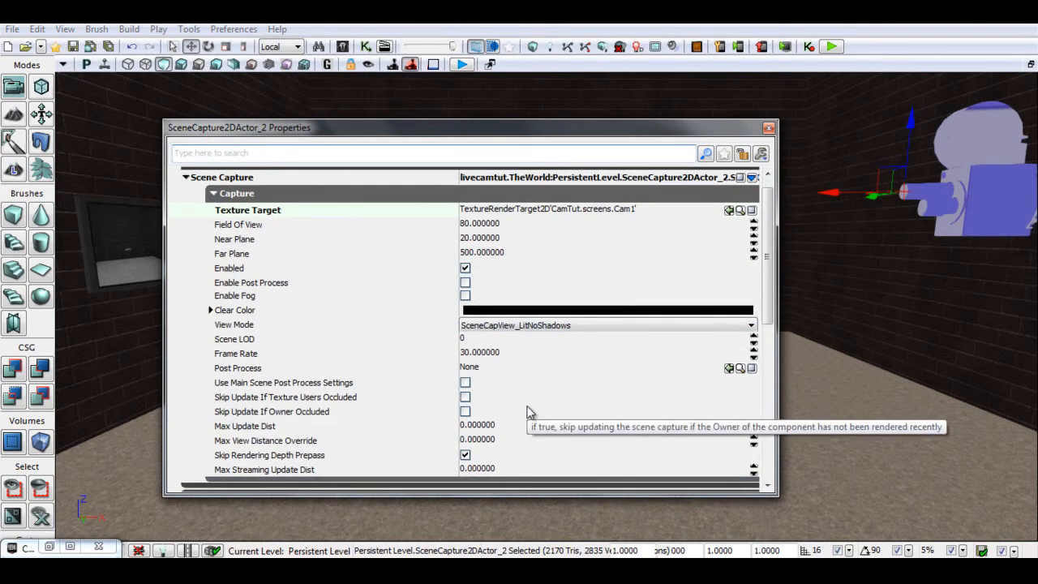
left_click(484, 428)
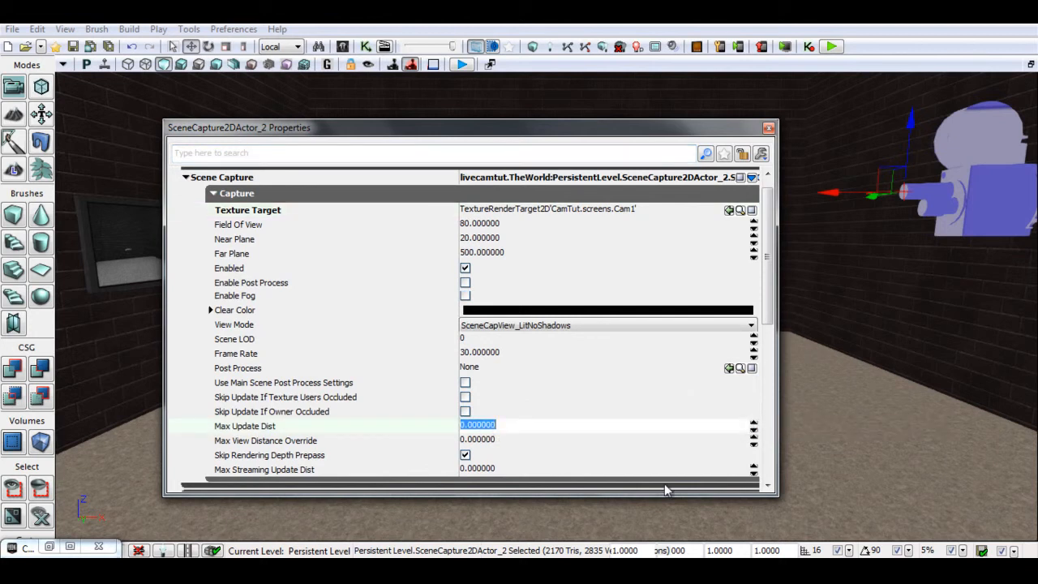
type("5")
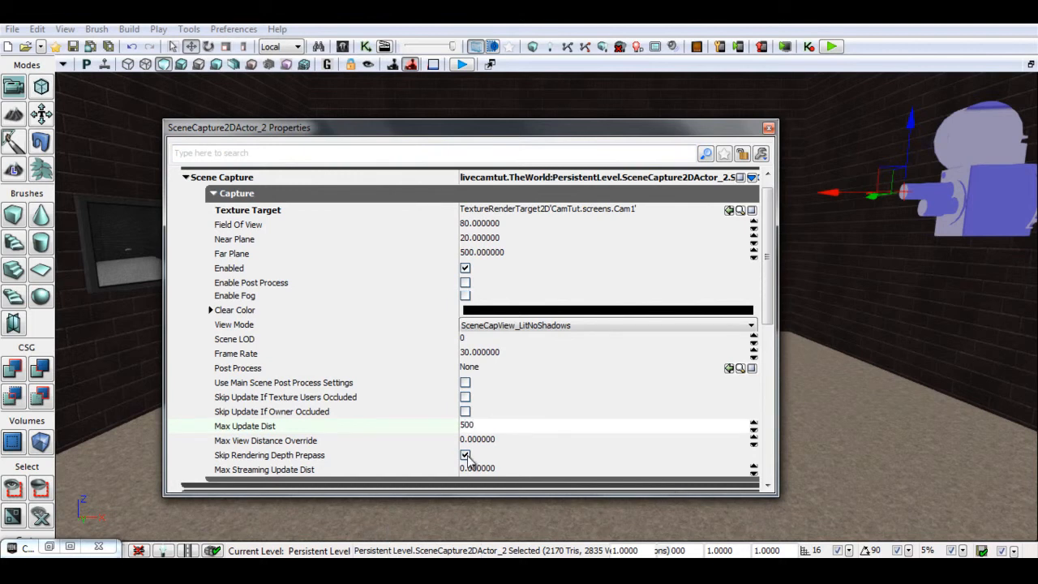
left_click(492, 471)
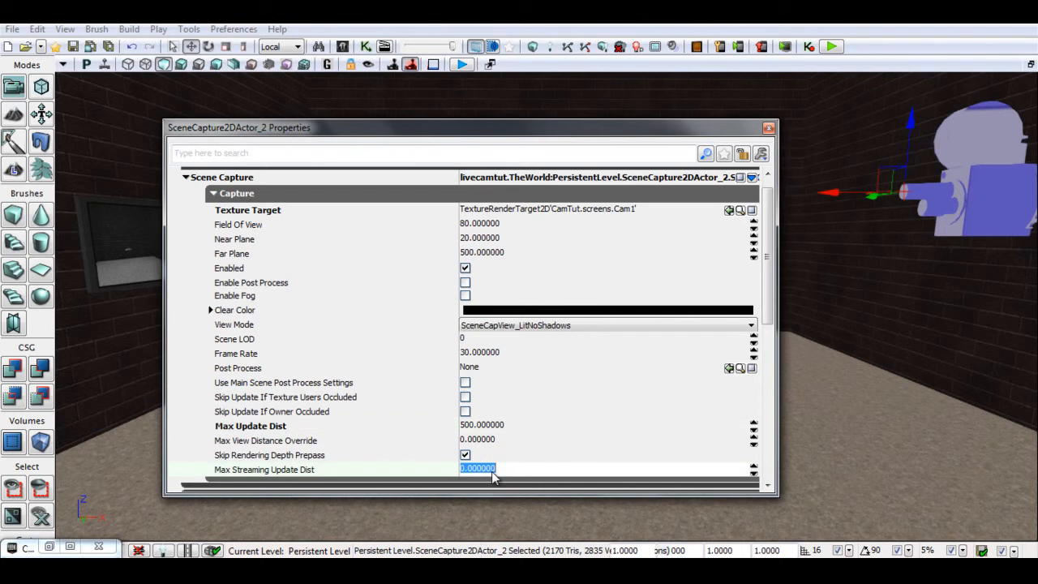
key("Return")
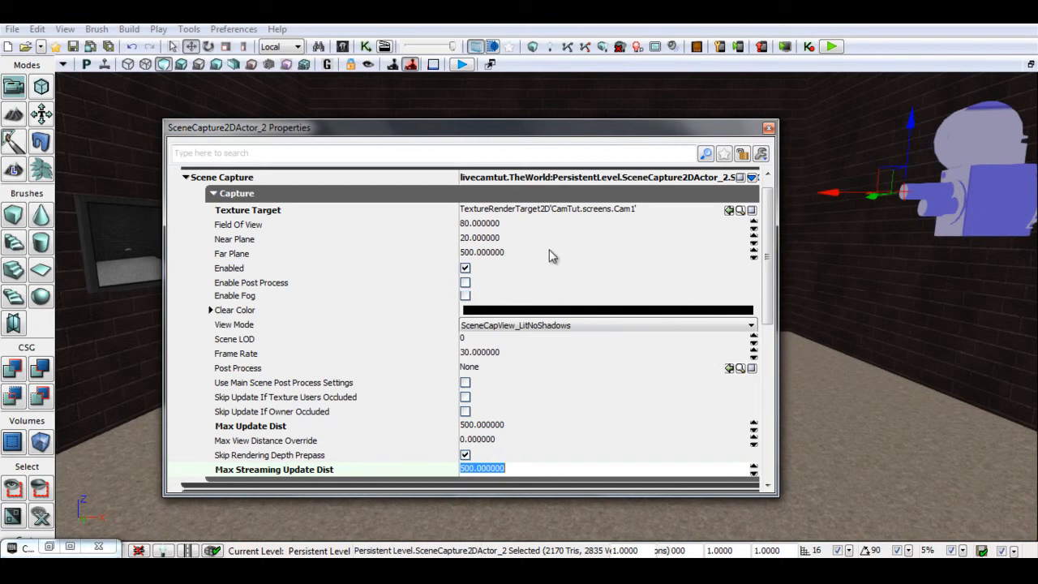
left_click(477, 253)
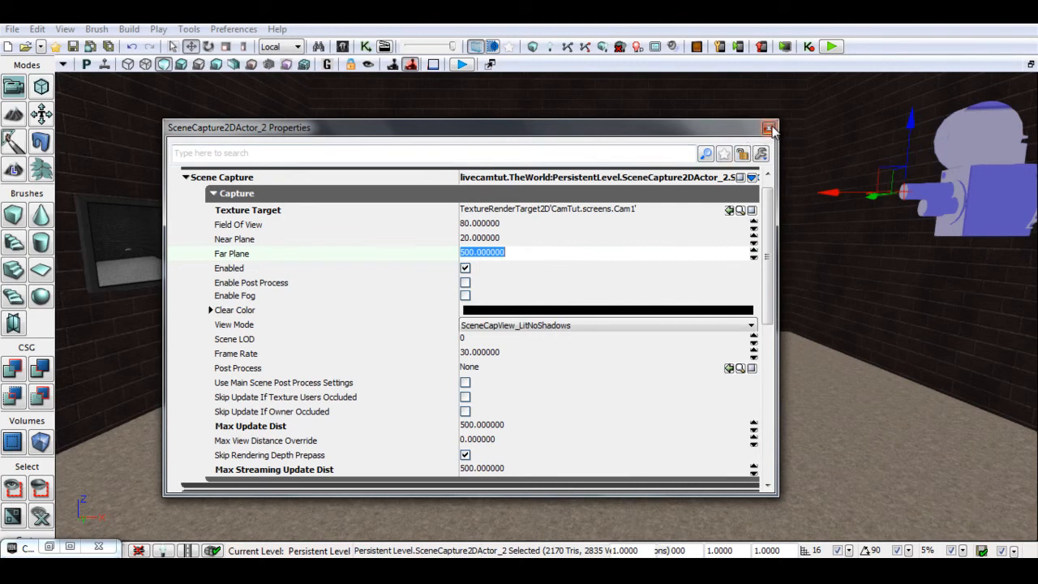
left_click(768, 129)
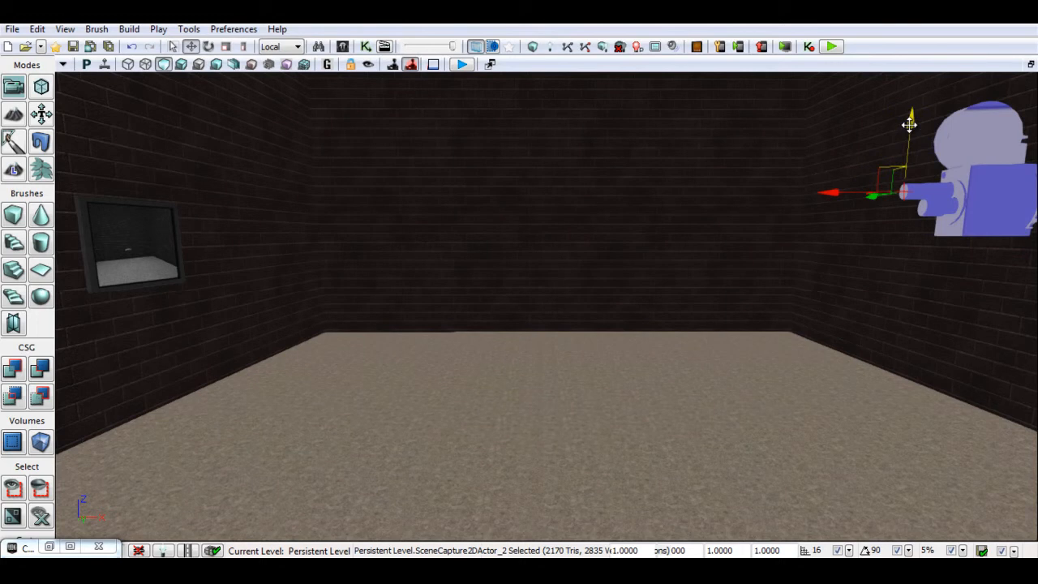
Lower the scene capture actor slightly along its vertical axis beside the brick wall.
left_click_drag(909, 124, 941, 163)
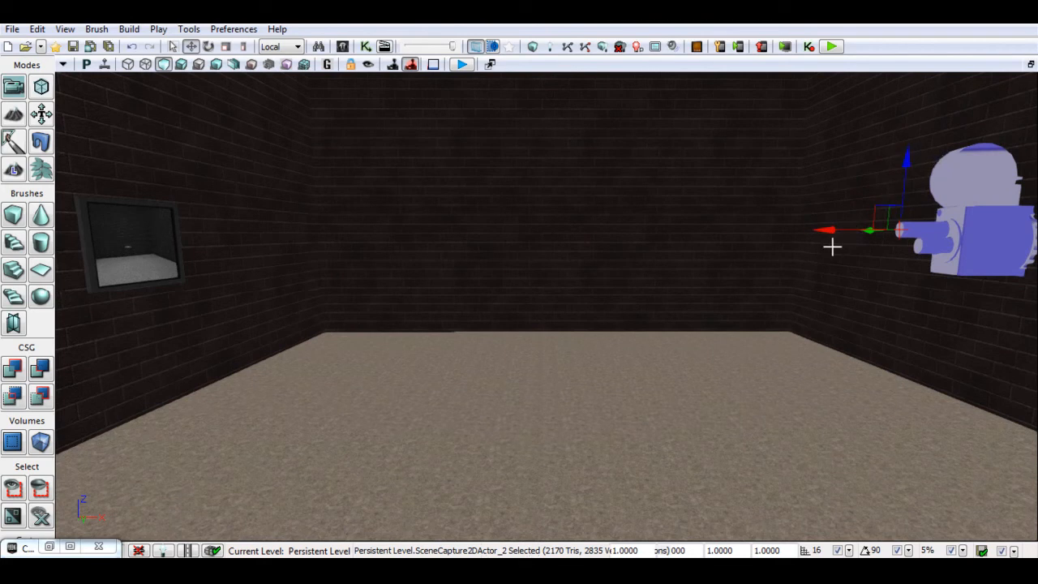